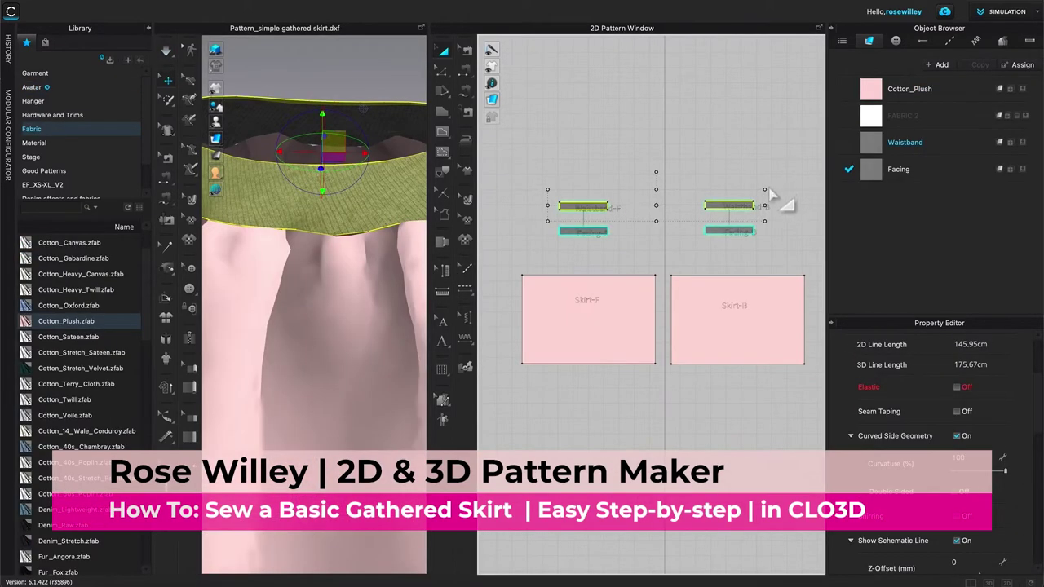
pyautogui.scroll(-3, 1040, 394)
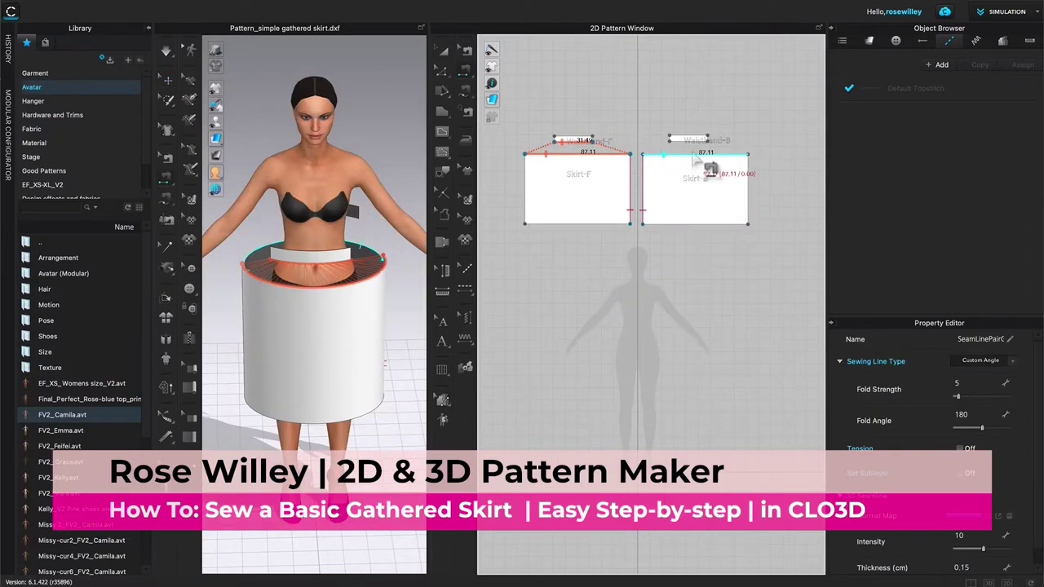
pyautogui.click(685, 142)
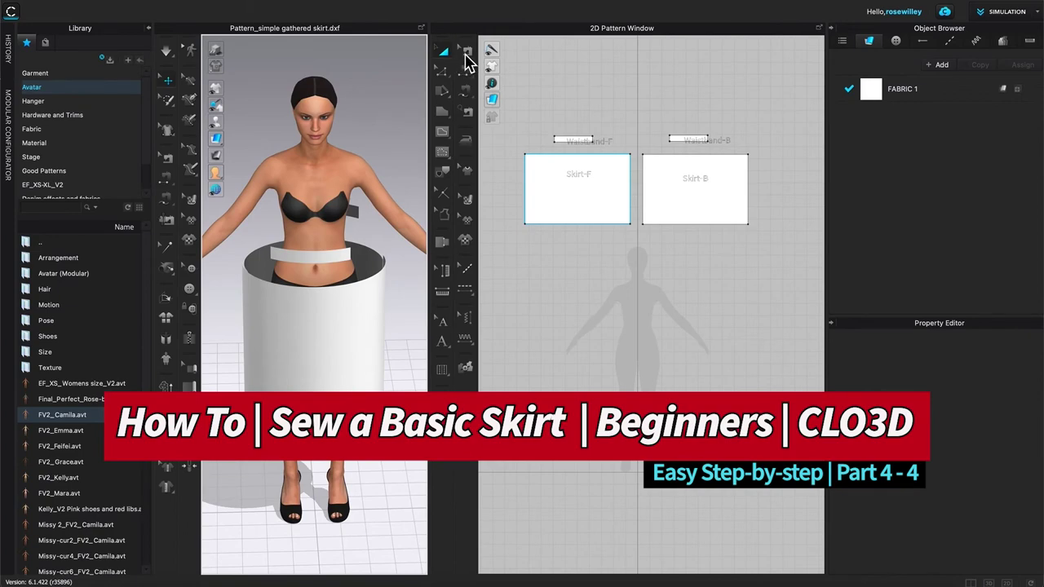
pyautogui.click(466, 69)
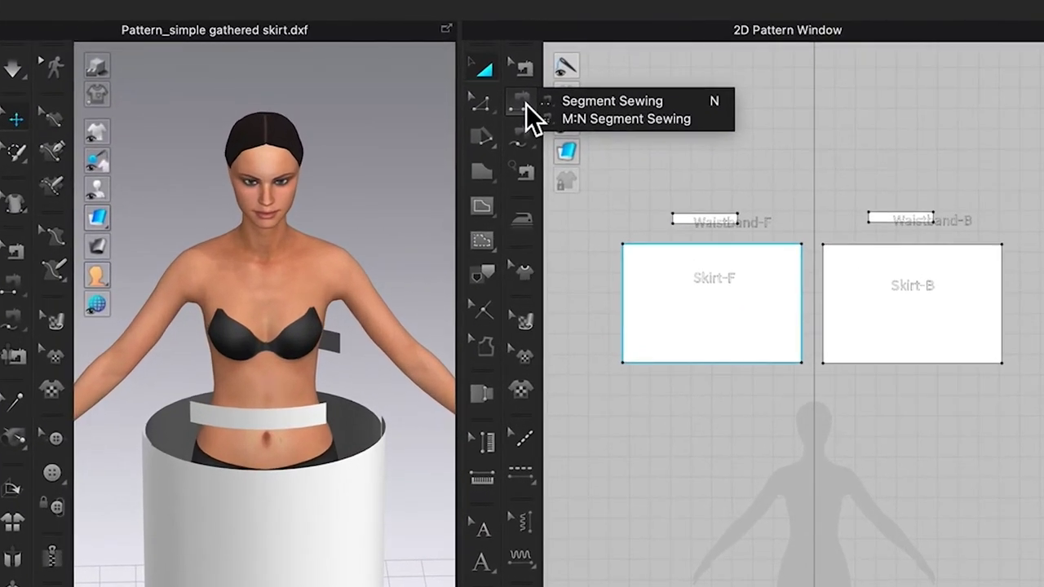
pyautogui.click(526, 104)
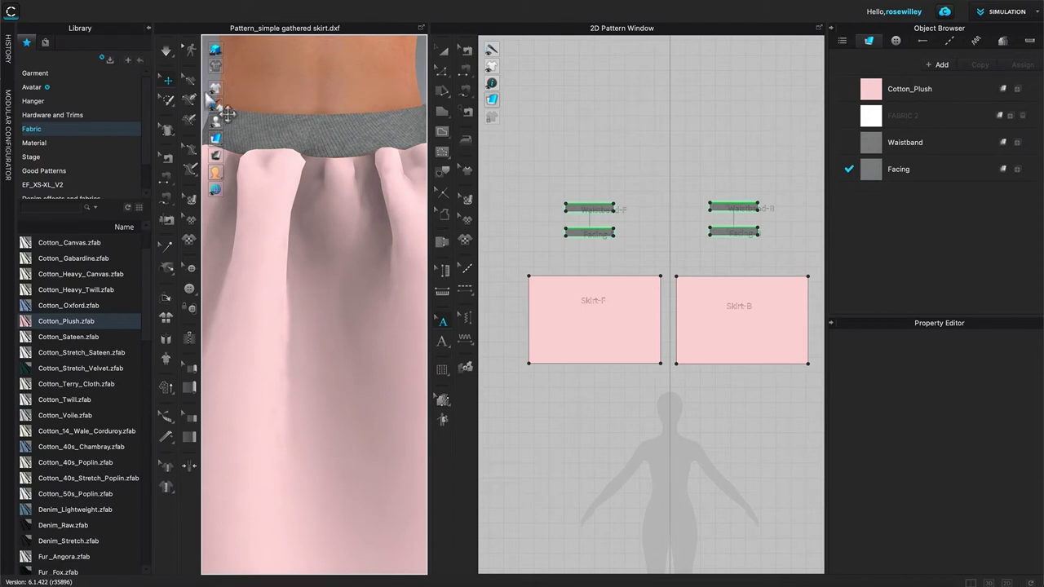
# Step: Hide the avatar in the 3D view and look down into the skirt's waistband opening
pyautogui.moveTo(217, 119)
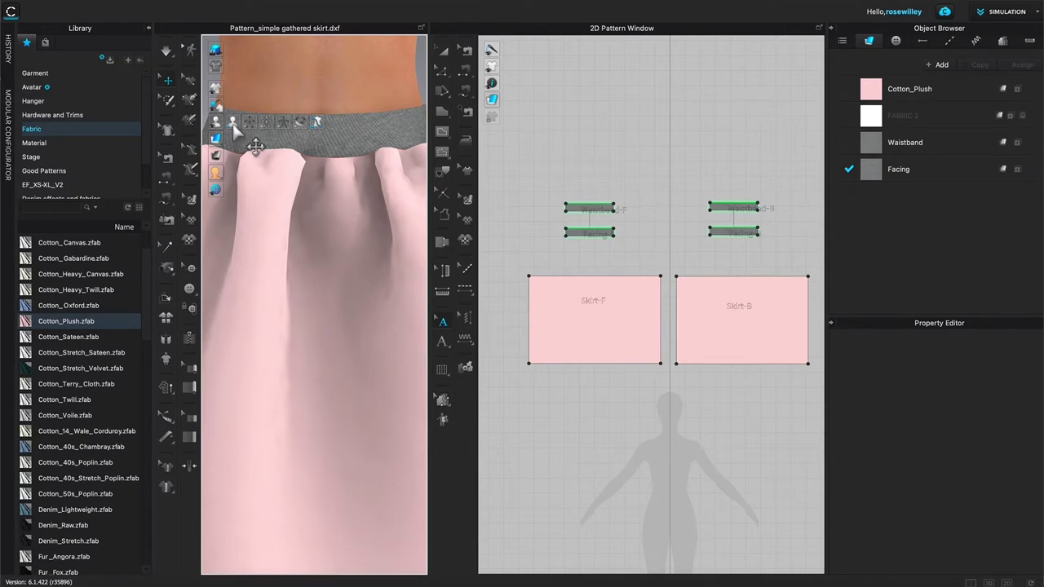
pyautogui.click(233, 122)
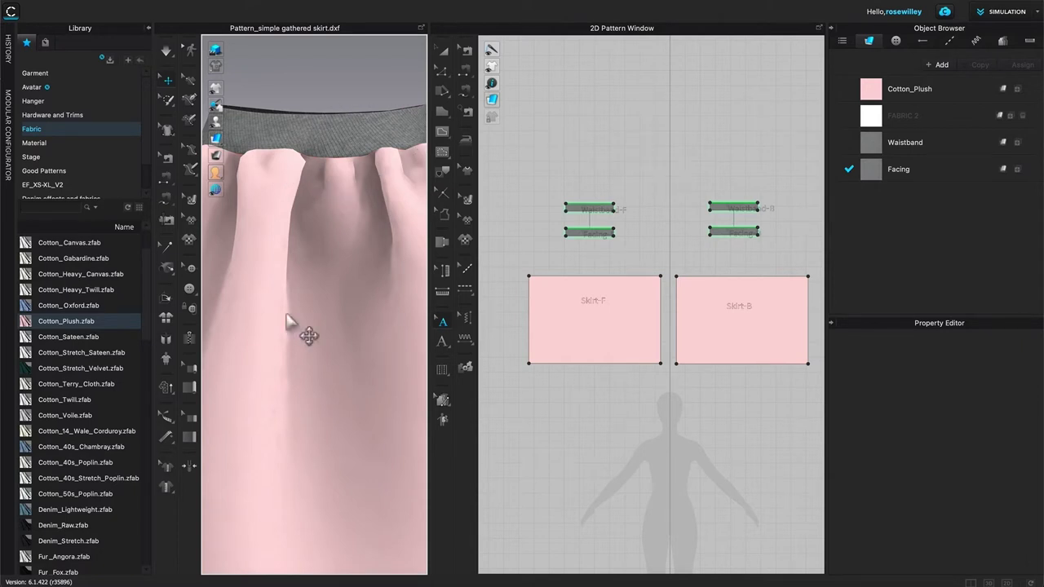
pyautogui.moveTo(369, 166); pyautogui.dragTo(362, 210, button='right')
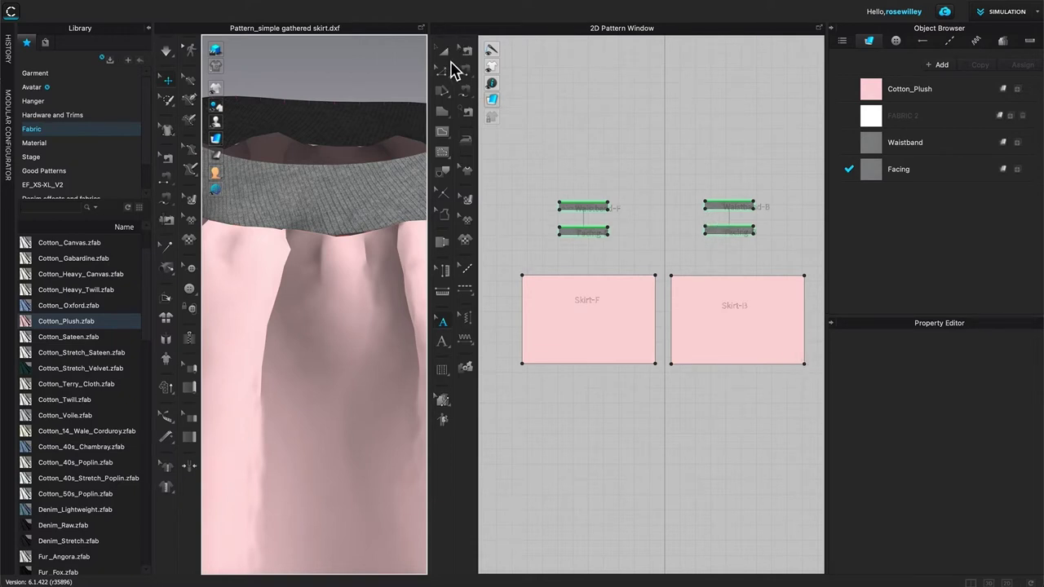
# Step: Set the front and back waistband pieces' particle distance to 5 mm and their additional rendering thickness to 1
pyautogui.press('a')
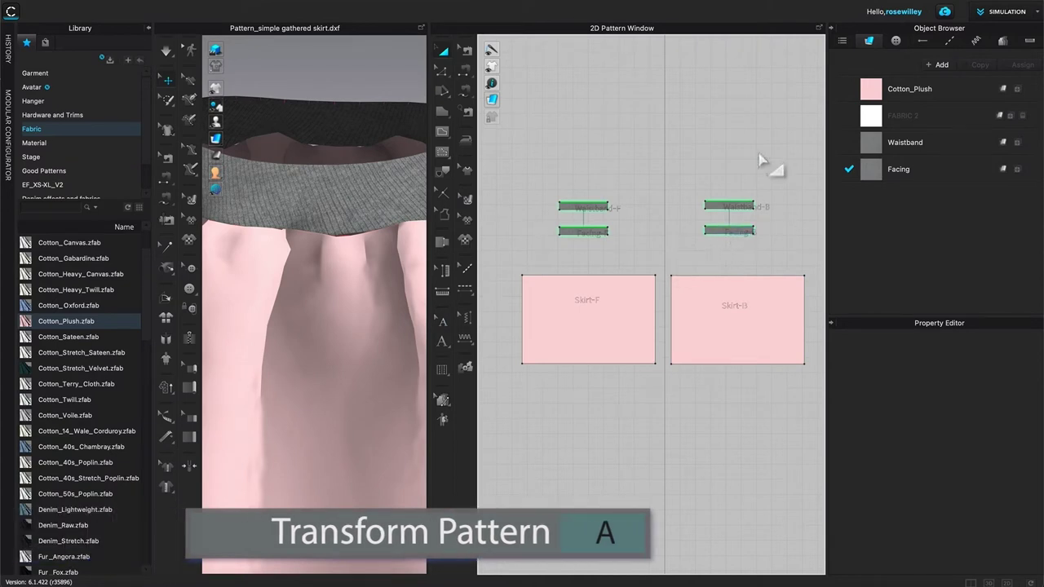
pyautogui.moveTo(524, 167); pyautogui.dragTo(793, 226)
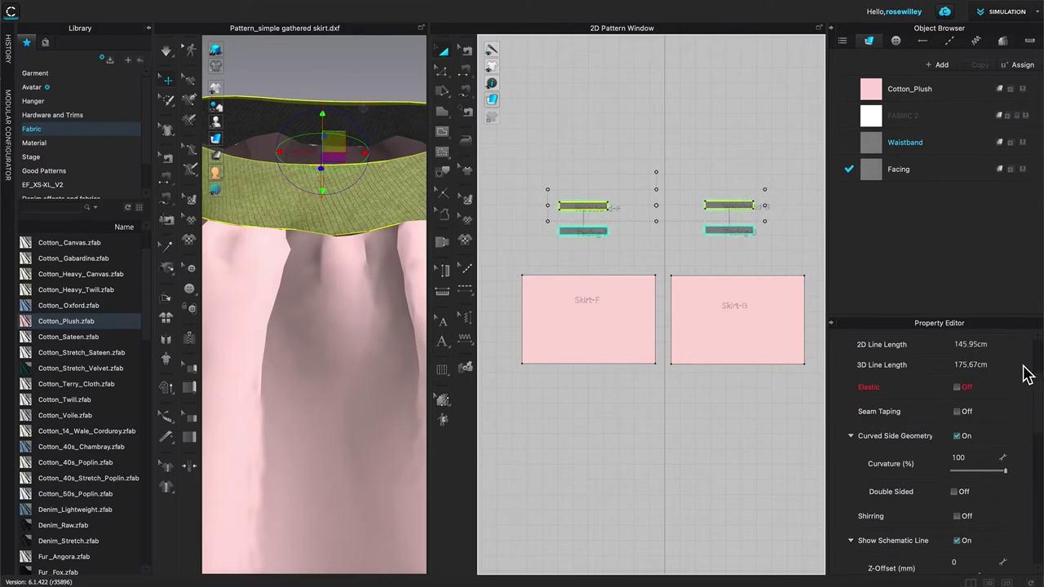
pyautogui.moveTo(1038, 395); pyautogui.dragTo(1037, 449)
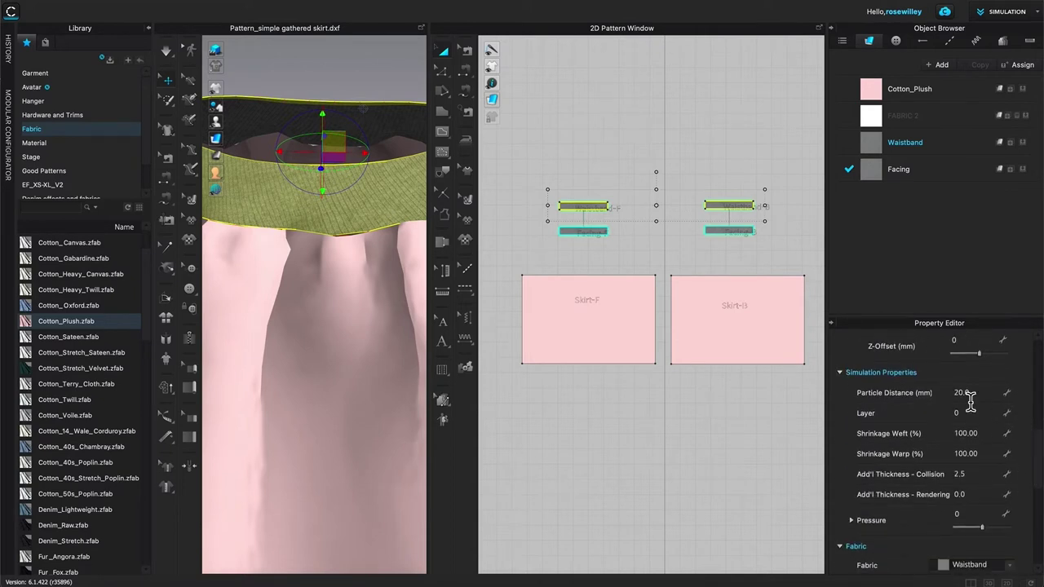
pyautogui.click(973, 395)
pyautogui.press('Return')
pyautogui.click(989, 496)
pyautogui.press('Return')
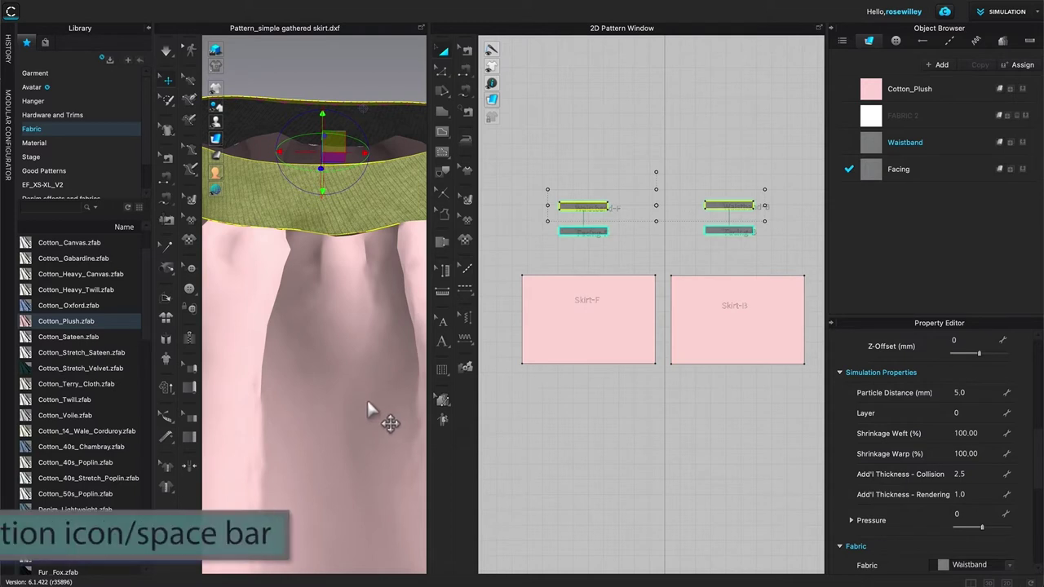
# Step: Run the simulation briefly to re-drape the refined waistband, stop it, and deselect the waistband pieces
pyautogui.press('space')
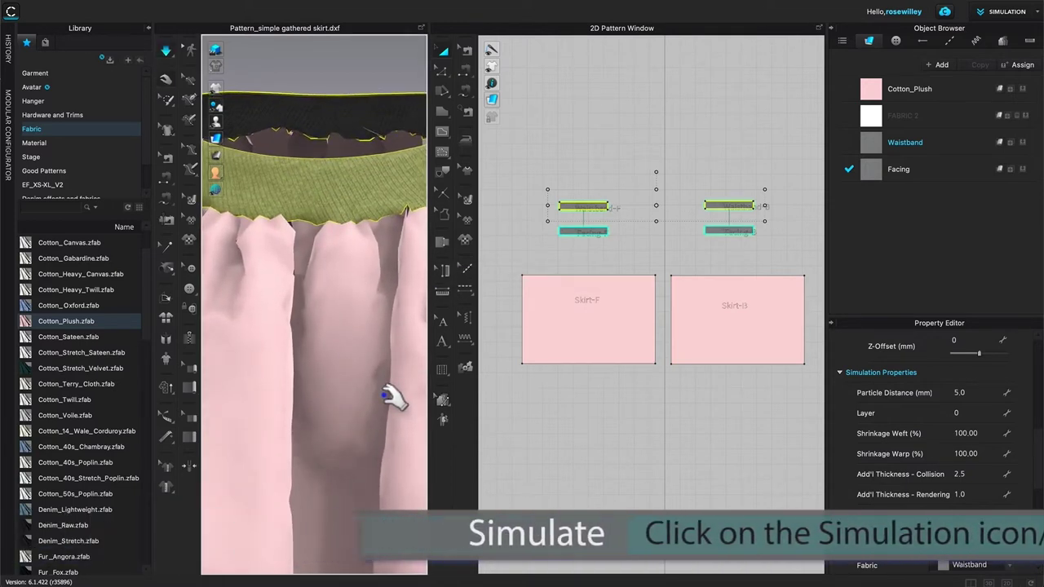
pyautogui.press('space')
pyautogui.scroll(3, 369, 408)
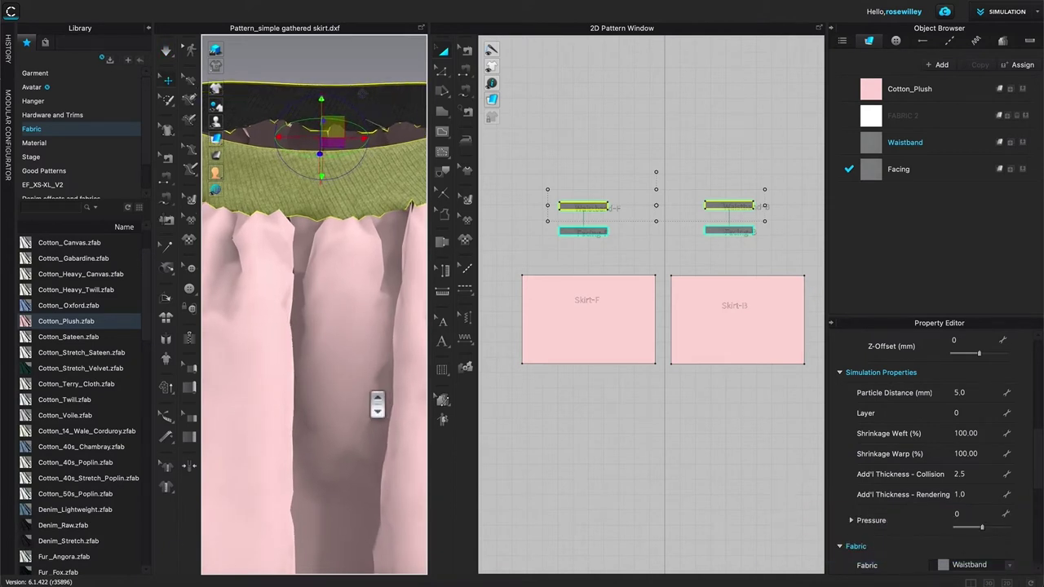
pyautogui.scroll(-2, 366, 414)
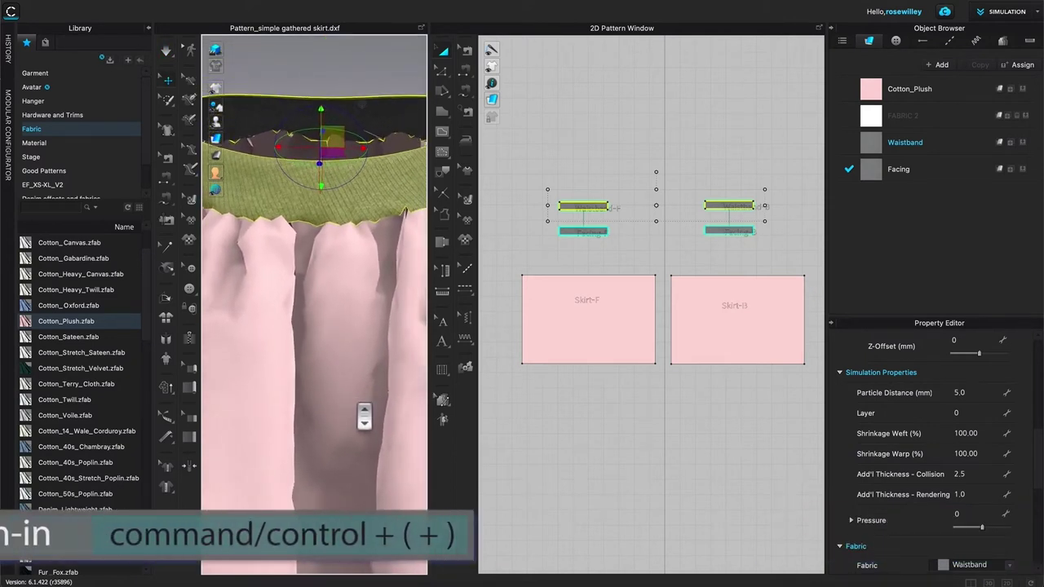
pyautogui.moveTo(326, 230)
pyautogui.mouseDown(button='right')
pyautogui.moveTo(326, 221)
pyautogui.moveTo(326, 234)
pyautogui.mouseUp(button='right')
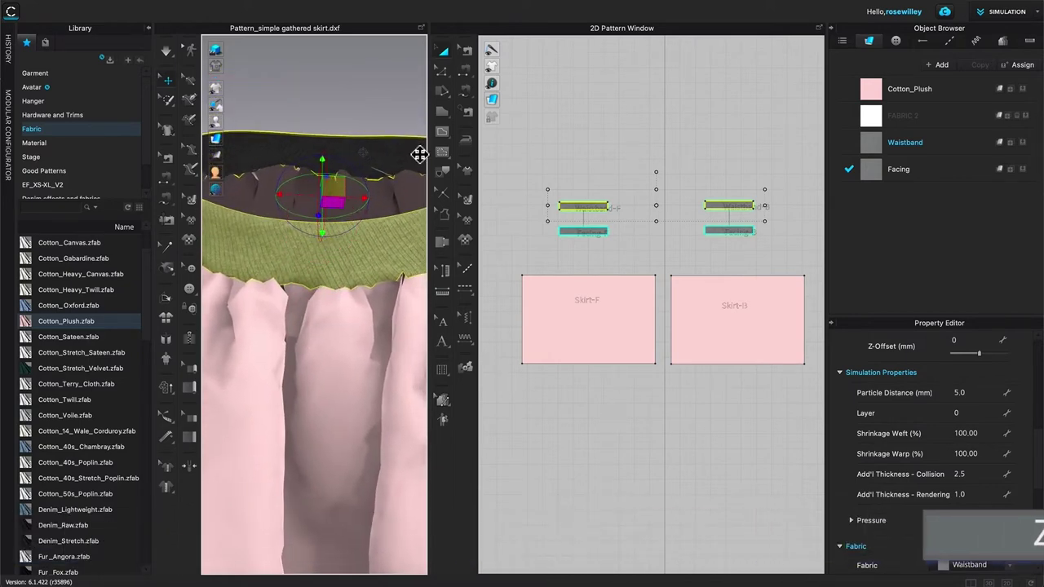
pyautogui.click(571, 104)
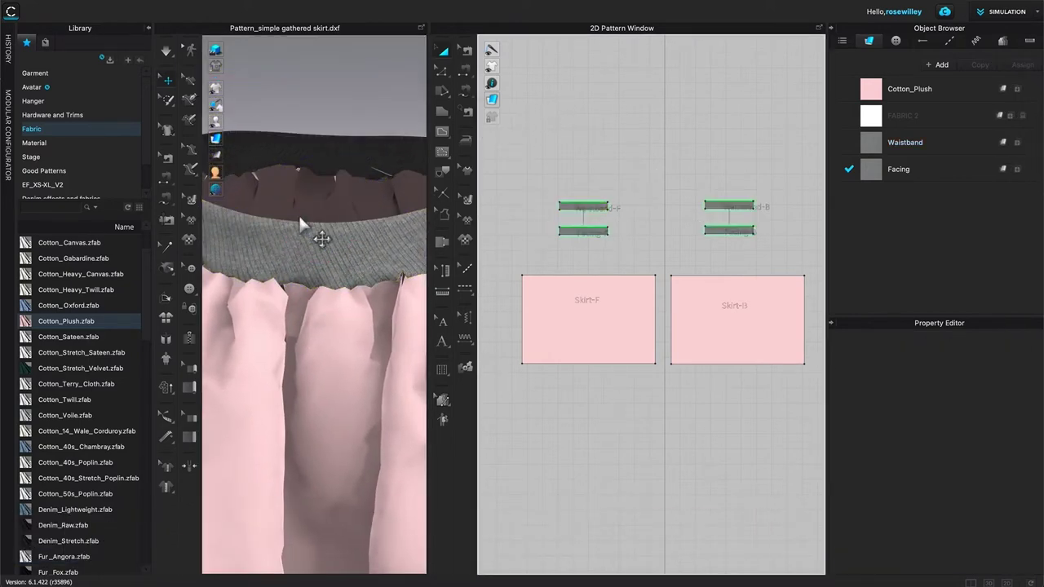
pyautogui.moveTo(297, 223)
pyautogui.mouseDown(button='right')
pyautogui.moveTo(338, 226)
pyautogui.moveTo(305, 226)
pyautogui.mouseUp(button='right')
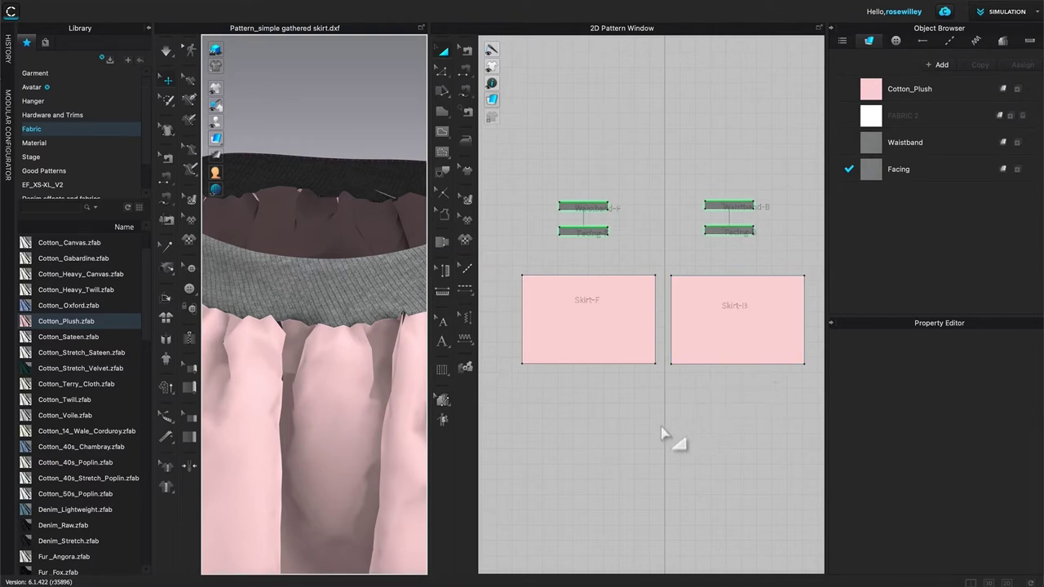
# Step: Set the particle distance of the facing and skirt pieces to 10 mm and briefly simulate the garment
pyautogui.moveTo(497, 220); pyautogui.dragTo(819, 380)
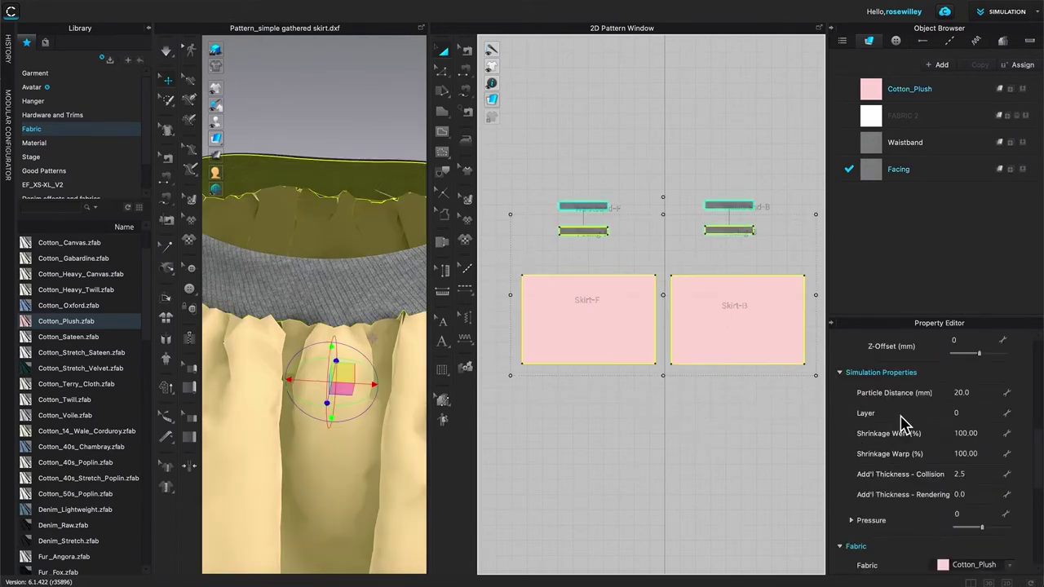
pyautogui.click(961, 395)
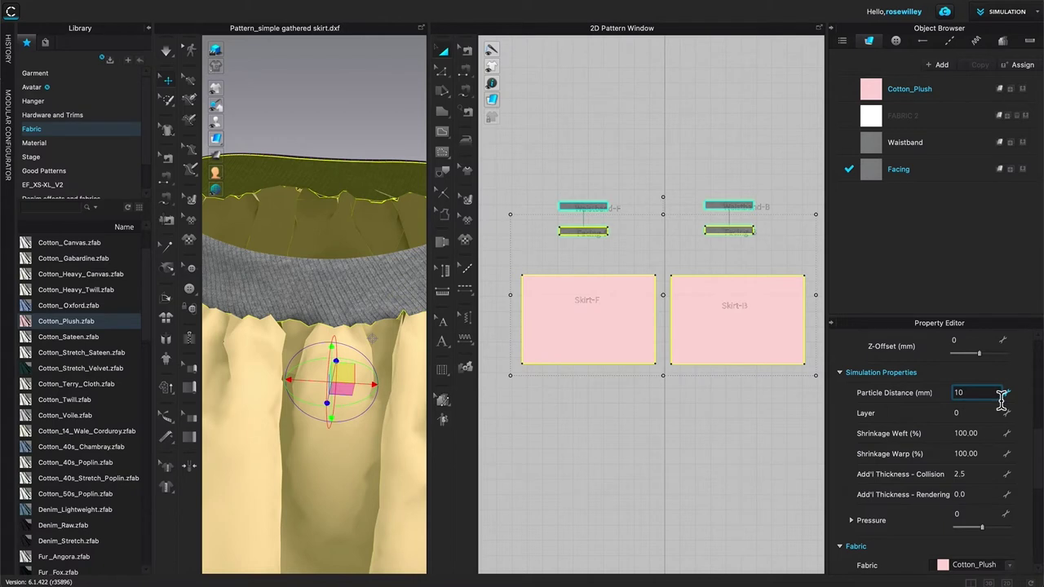
pyautogui.press('Return')
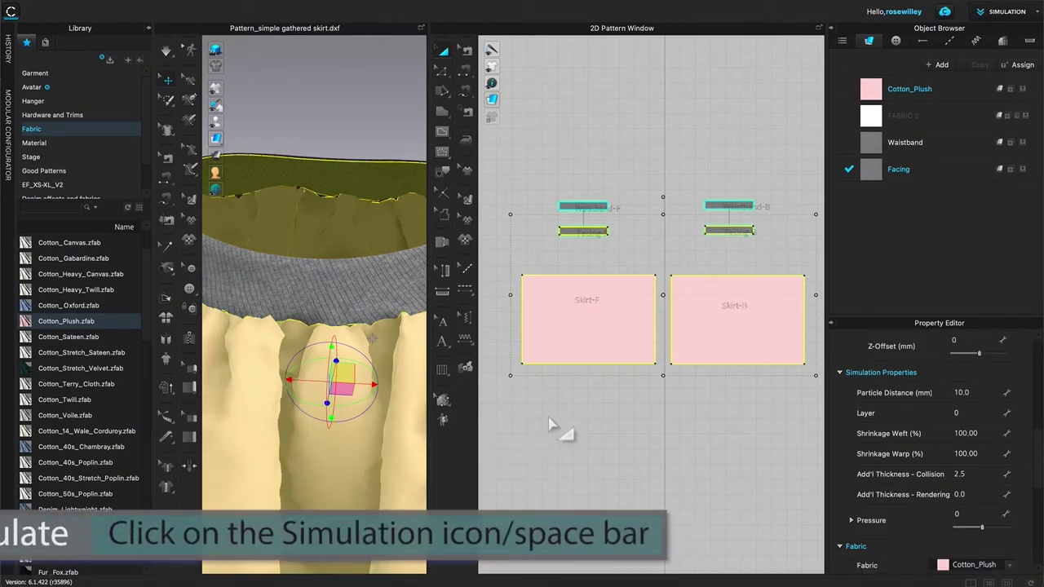
pyautogui.press('space')
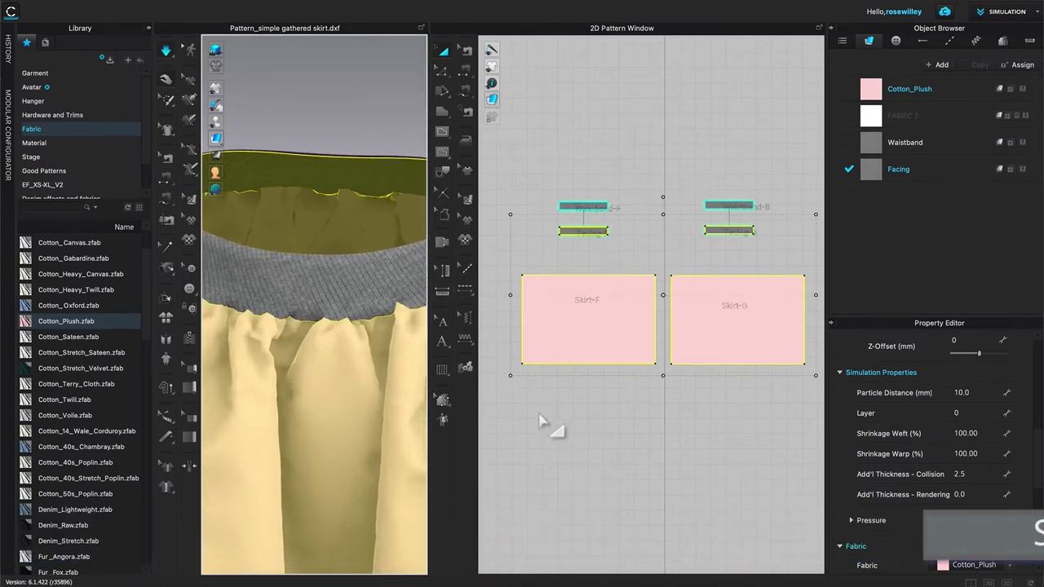
pyautogui.press('space')
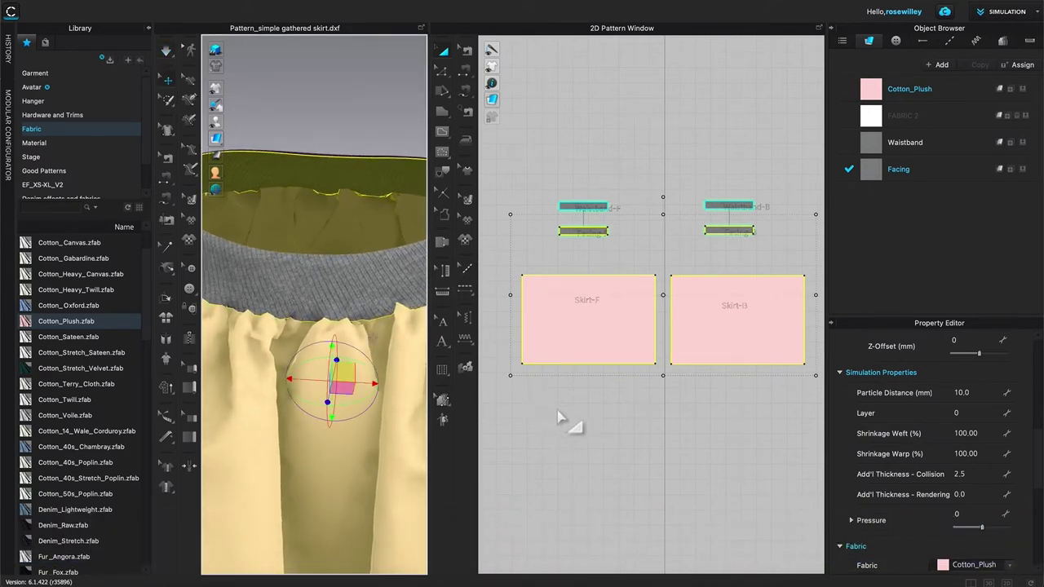
# Step: Strengthen all the waistband, facing and skirt pieces and briefly simulate them to smooth the gathers
pyautogui.moveTo(511, 133); pyautogui.dragTo(819, 419)
pyautogui.rightClick(613, 327)
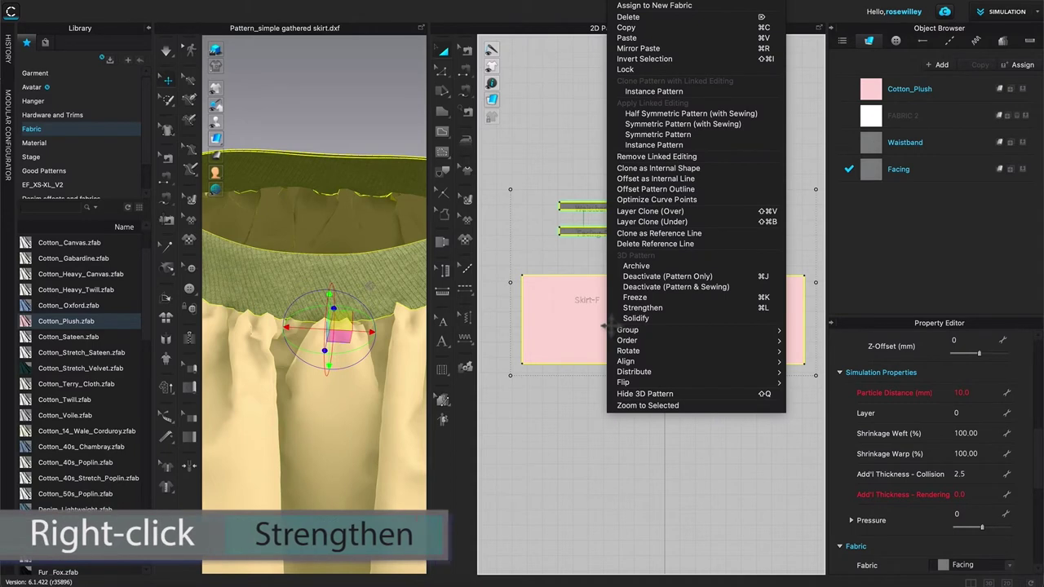
pyautogui.click(669, 311)
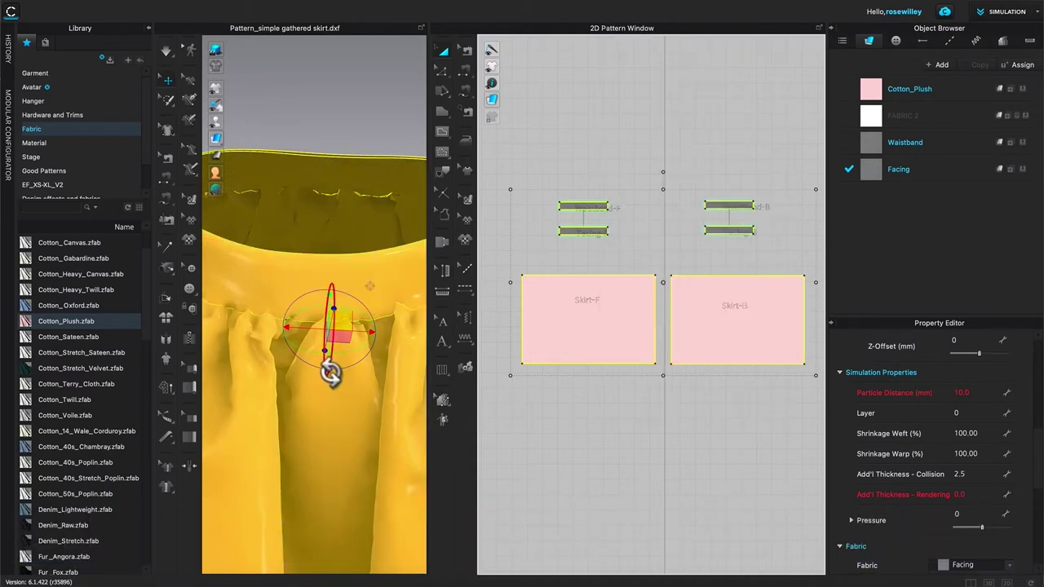
pyautogui.press('space')
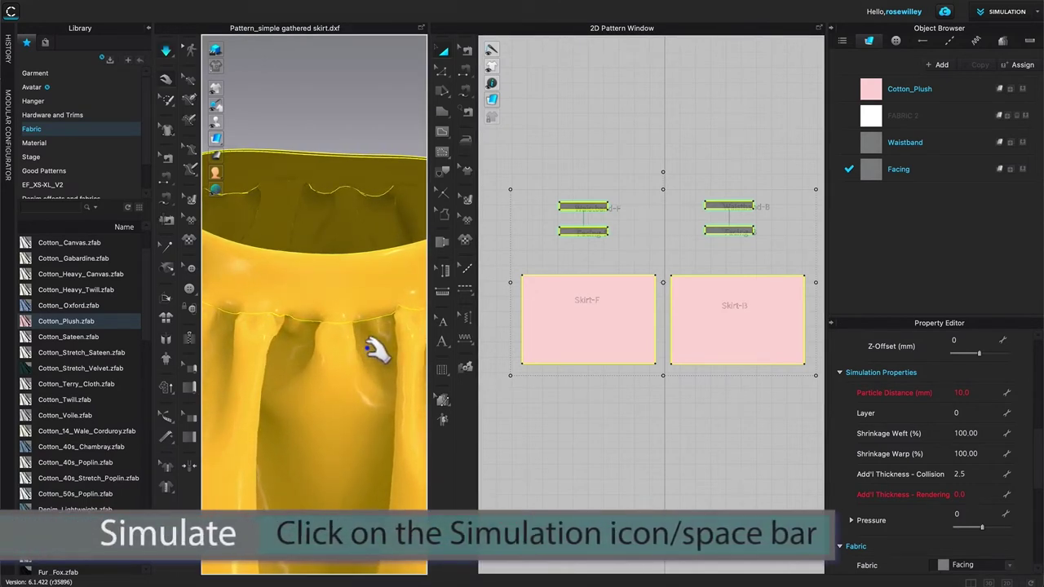
pyautogui.press('space')
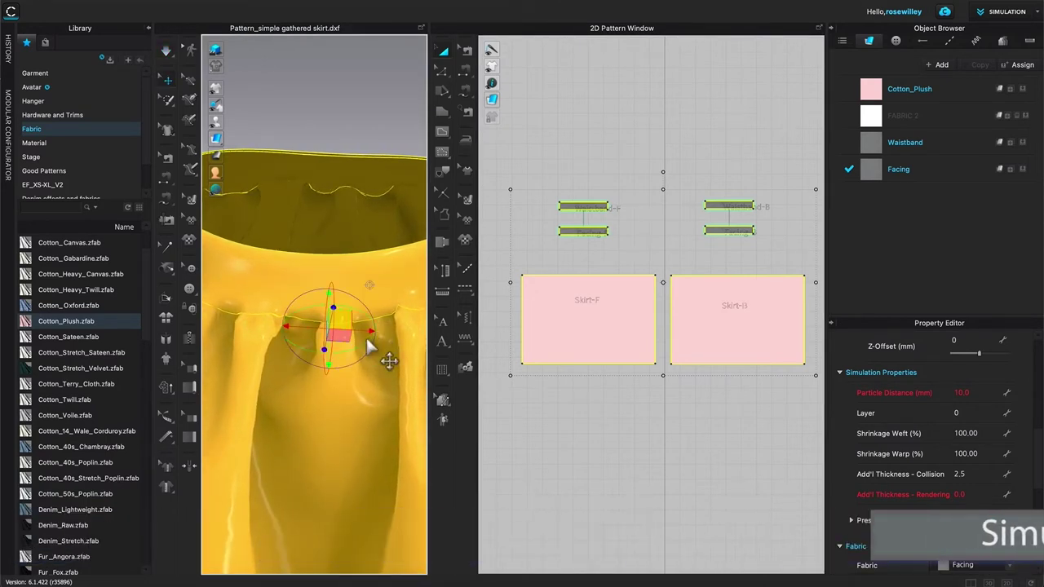
# Step: Unstrengthen all the selected garment pieces and view the gathered skirt from the front
pyautogui.scroll(-3, 373, 349)
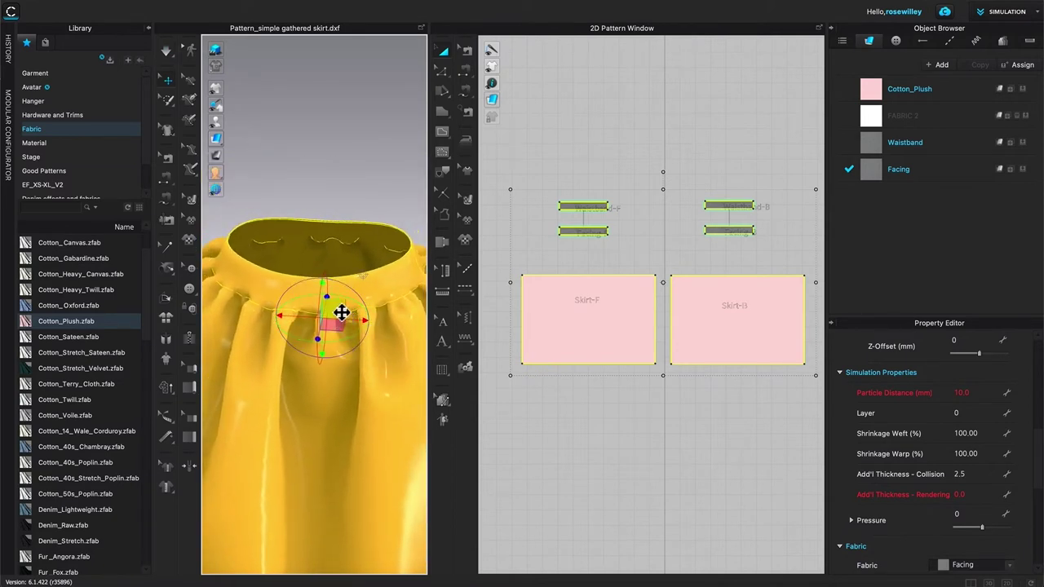
pyautogui.rightClick(341, 312)
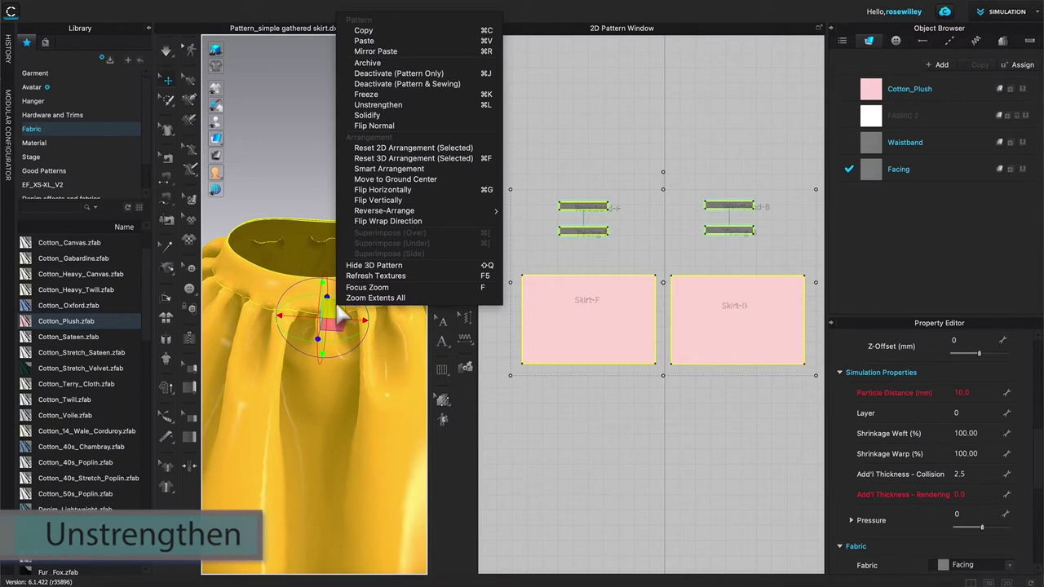
pyautogui.click(412, 106)
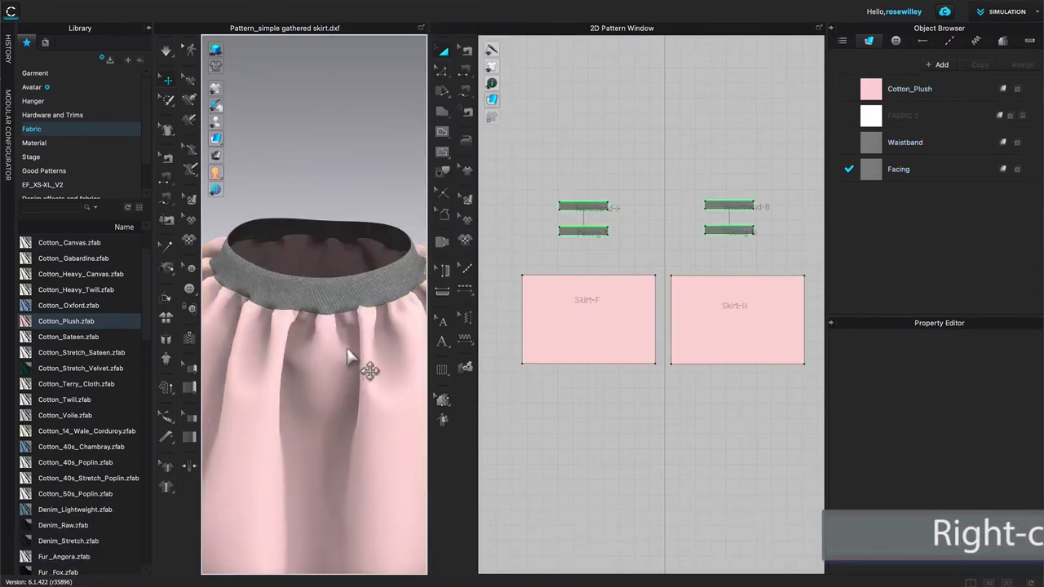
pyautogui.moveTo(354, 373); pyautogui.dragTo(334, 359, button='right')
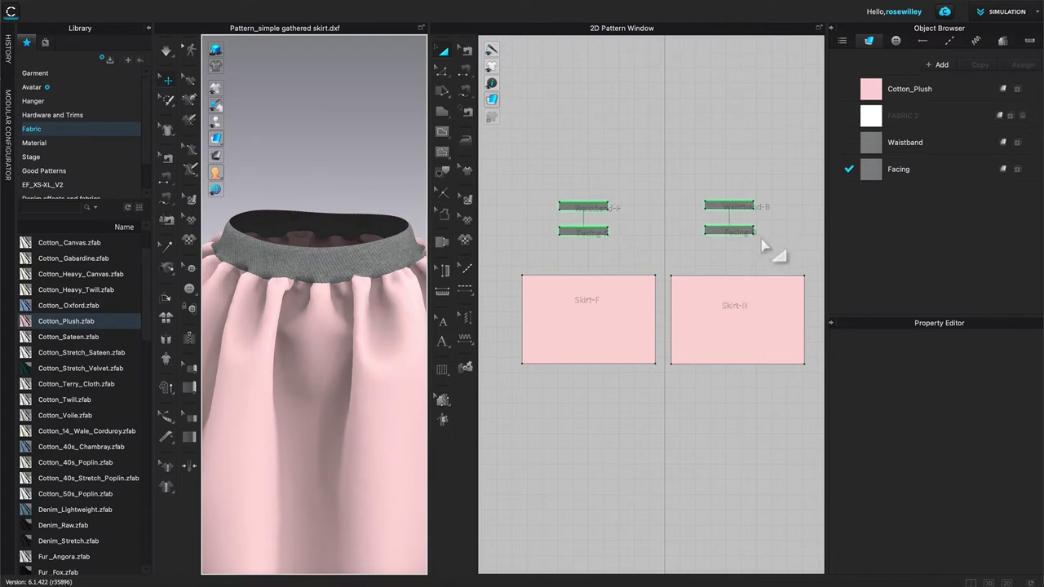
# Step: Change the Facing fabric's front color to the very light pink FFF6F6
pyautogui.moveTo(873, 175); pyautogui.dragTo(785, 248)
pyautogui.click(957, 181)
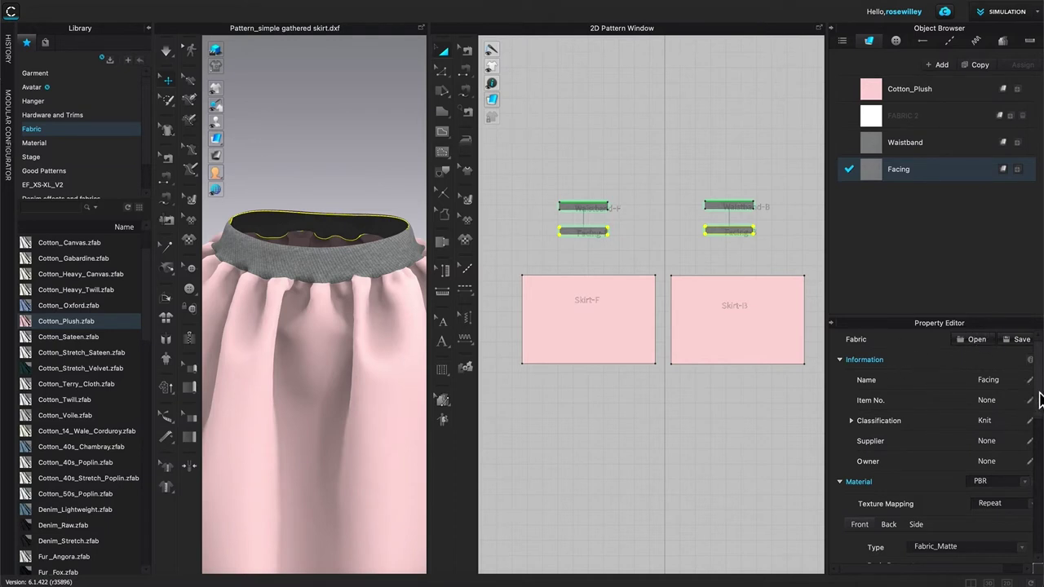
pyautogui.scroll(-3, 1041, 400)
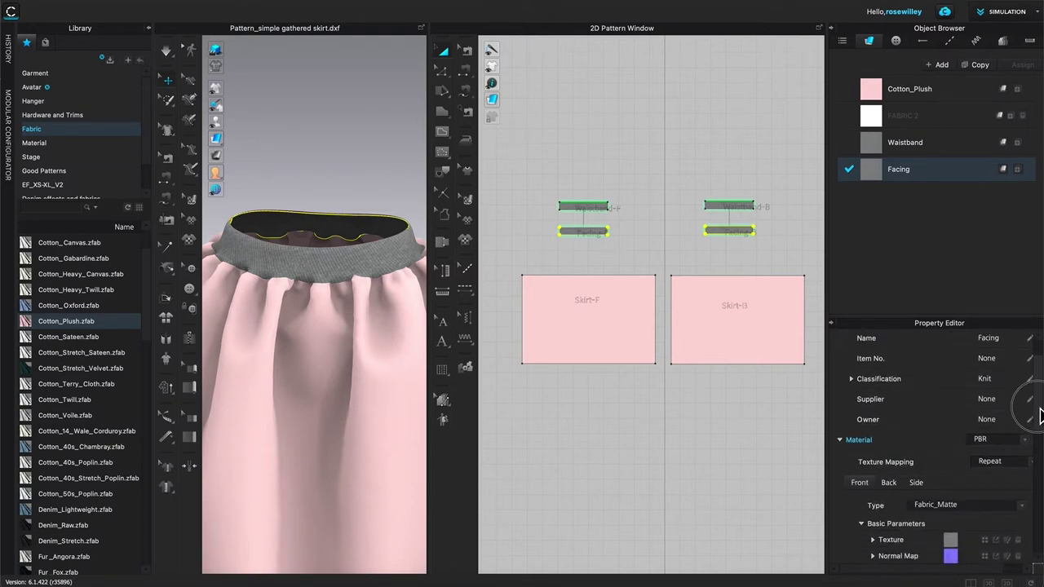
pyautogui.moveTo(1041, 432); pyautogui.dragTo(1042, 476)
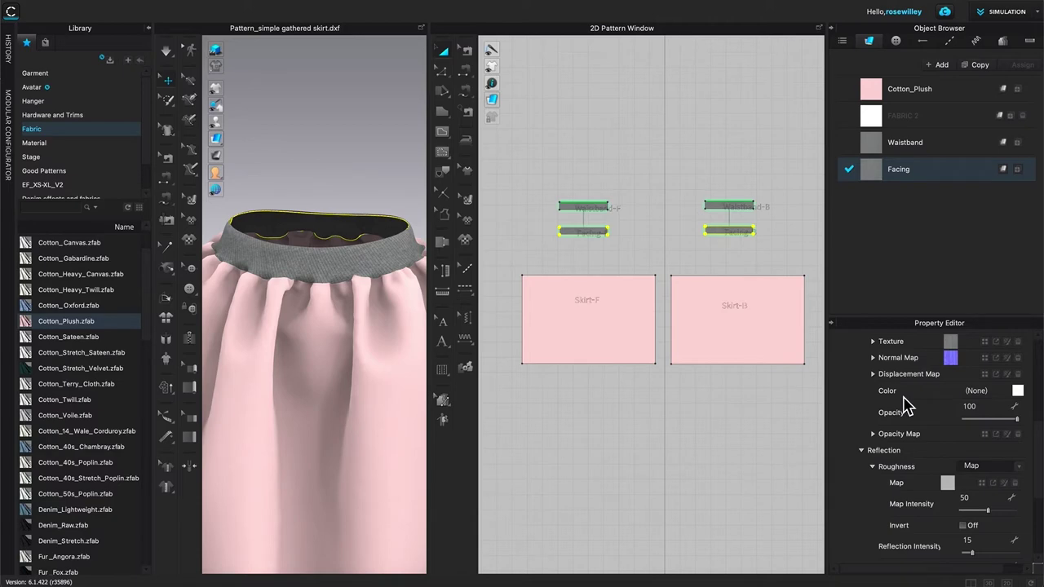
pyautogui.click(1018, 393)
pyautogui.moveTo(558, 104); pyautogui.dragTo(729, 77)
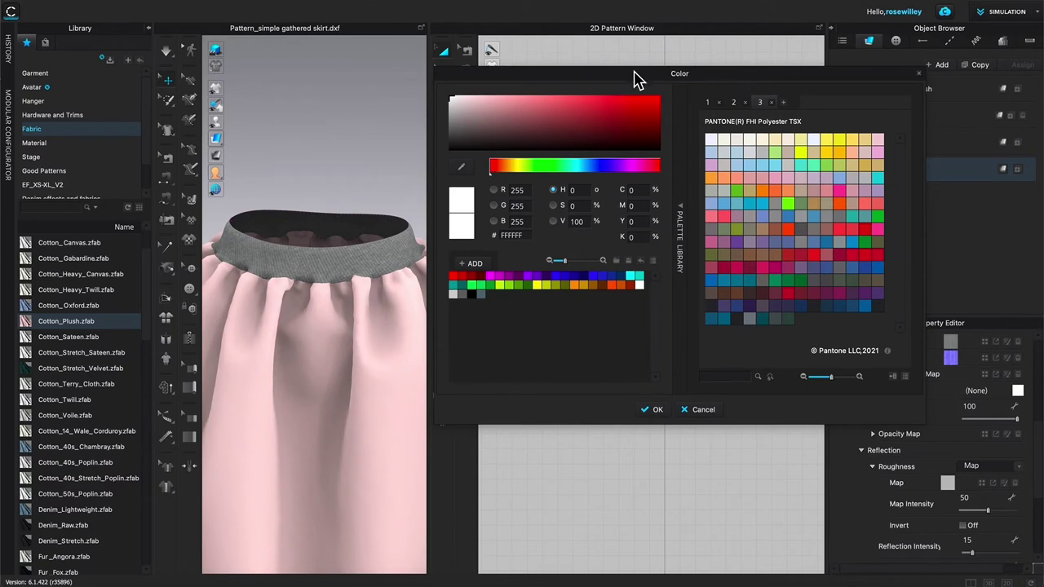
pyautogui.click(479, 109)
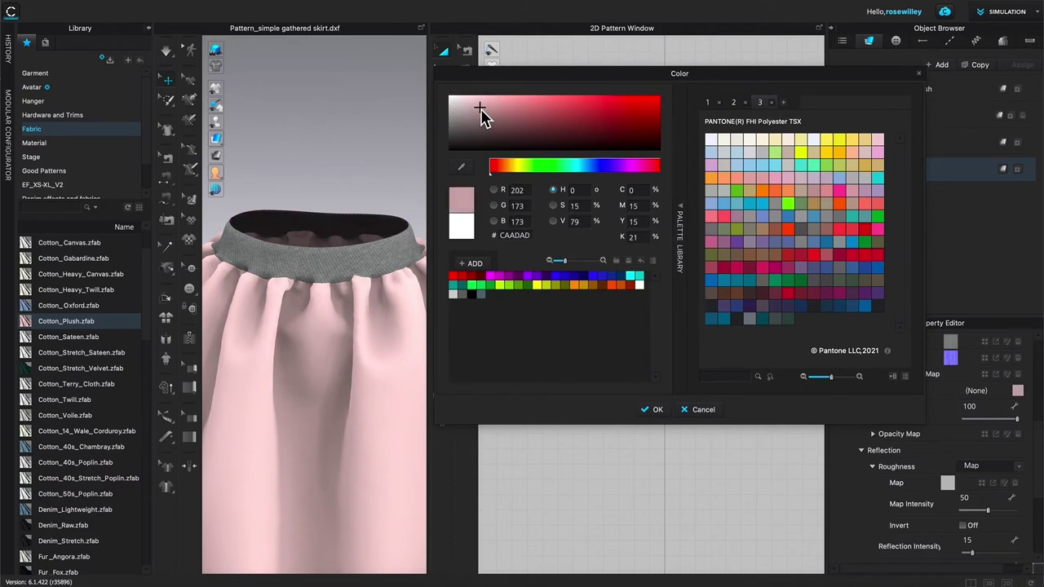
pyautogui.click(505, 105)
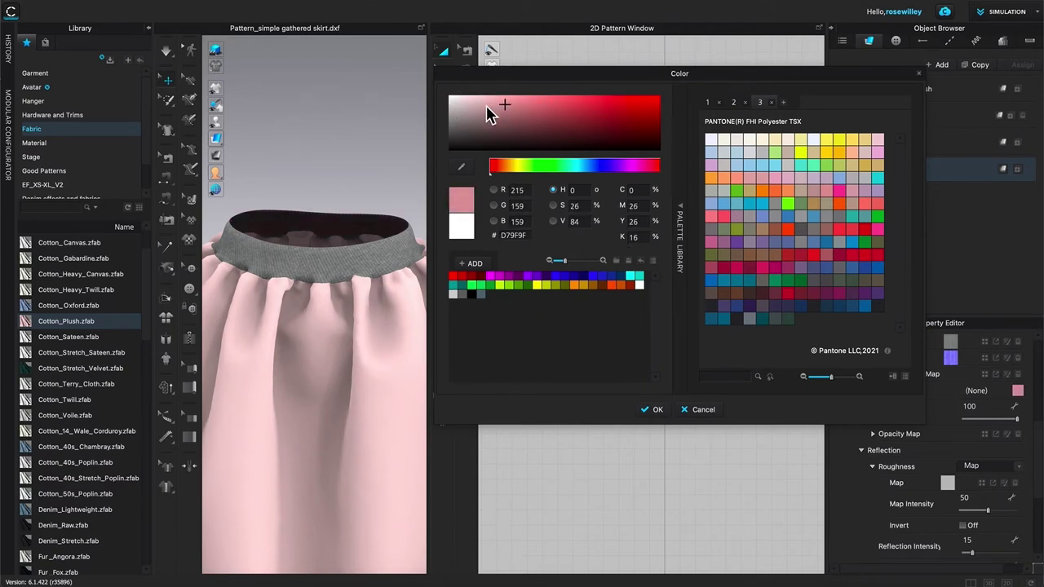
pyautogui.moveTo(506, 107); pyautogui.dragTo(459, 88)
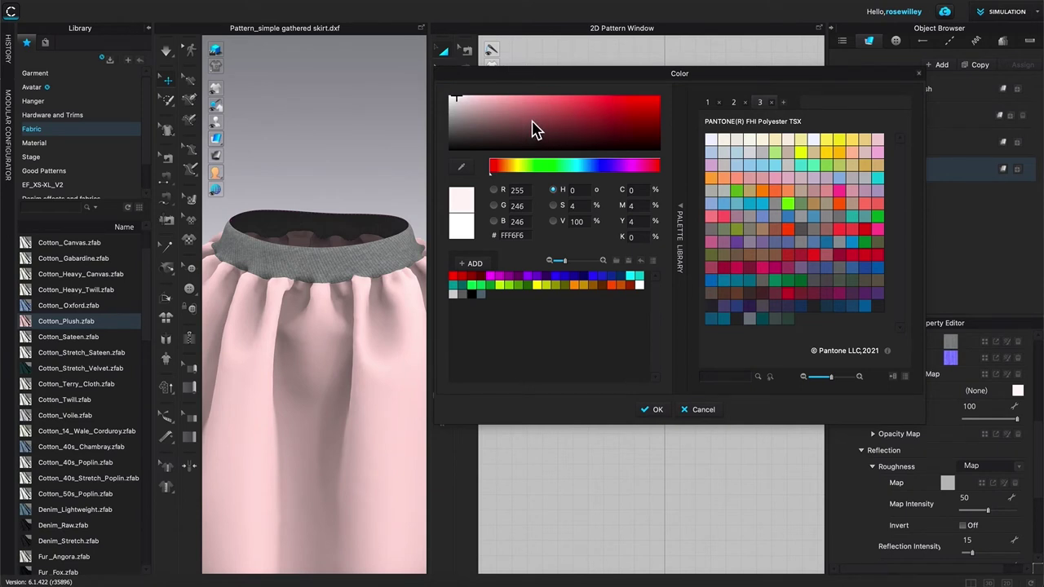
pyautogui.click(657, 409)
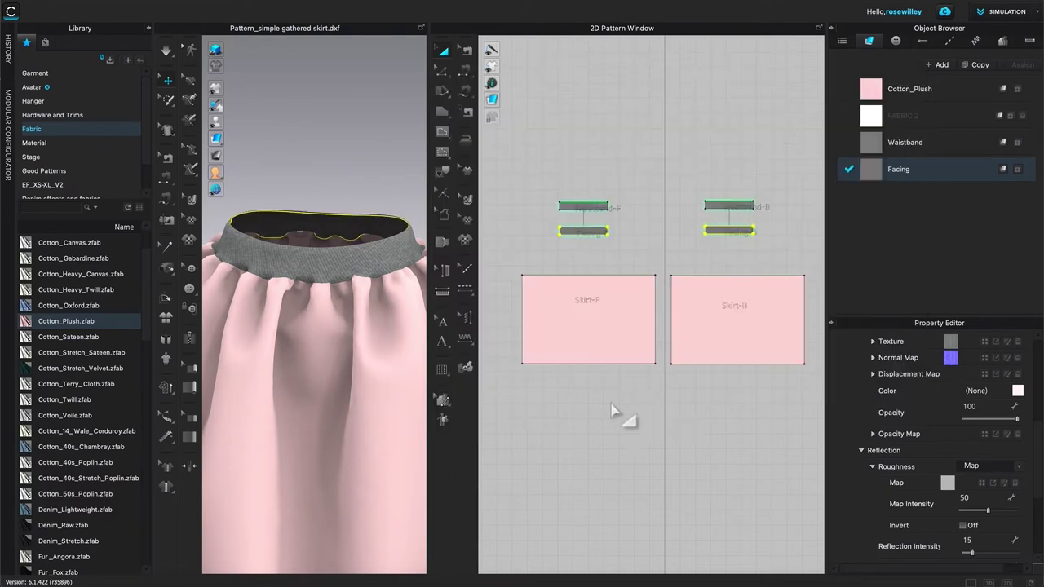
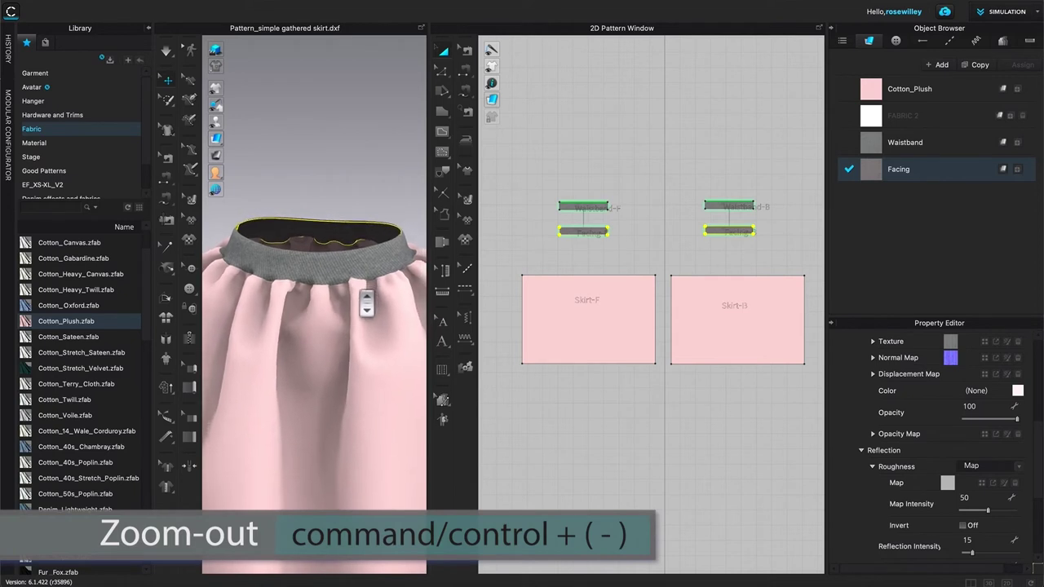
# Step: Add segment topstitches along the bottom hem edges of the front and back skirt pieces
pyautogui.scroll(-6, 355, 324)
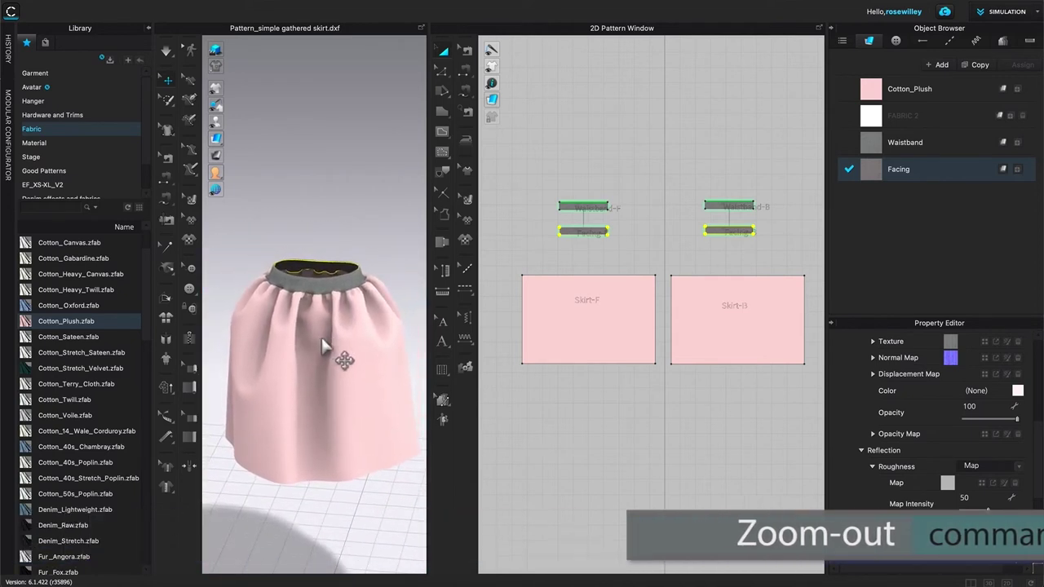
pyautogui.keyDown('alt'); pyautogui.moveTo(361, 531); pyautogui.dragTo(350, 394); pyautogui.keyUp('alt')
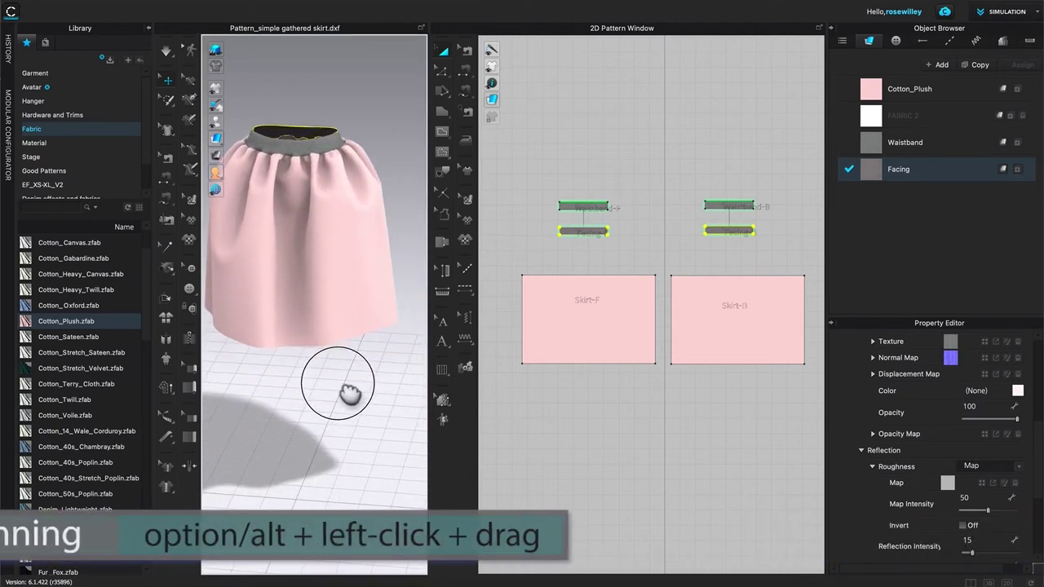
pyautogui.click(598, 99)
pyautogui.moveTo(402, 401); pyautogui.dragTo(306, 377, button='right')
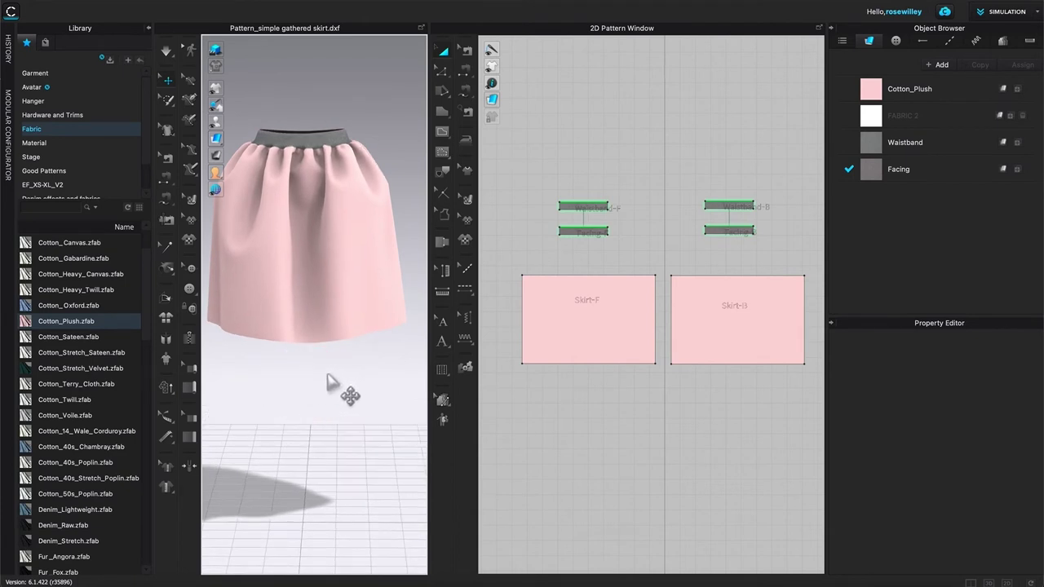
pyautogui.scroll(3, 335, 397)
pyautogui.scroll(5, 334, 398)
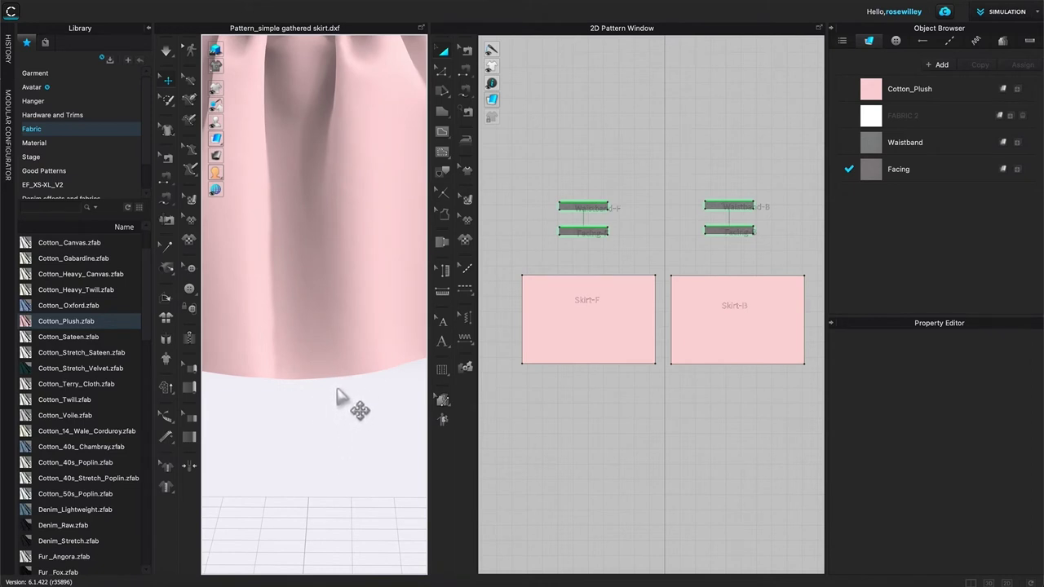
pyautogui.moveTo(343, 417)
pyautogui.mouseDown(button='right')
pyautogui.moveTo(372, 428)
pyautogui.moveTo(357, 408)
pyautogui.mouseUp(button='right')
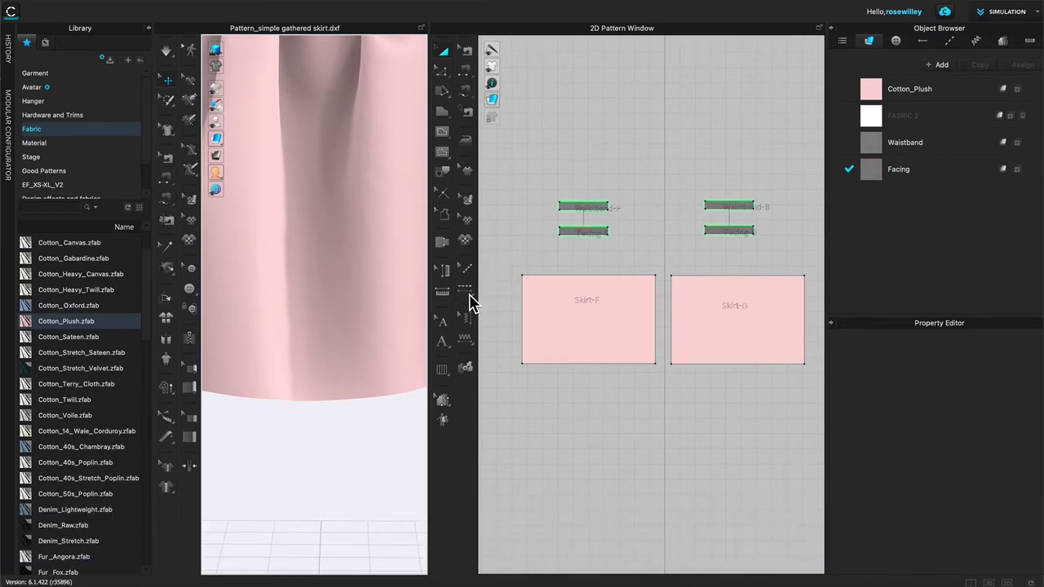
pyautogui.click(470, 293)
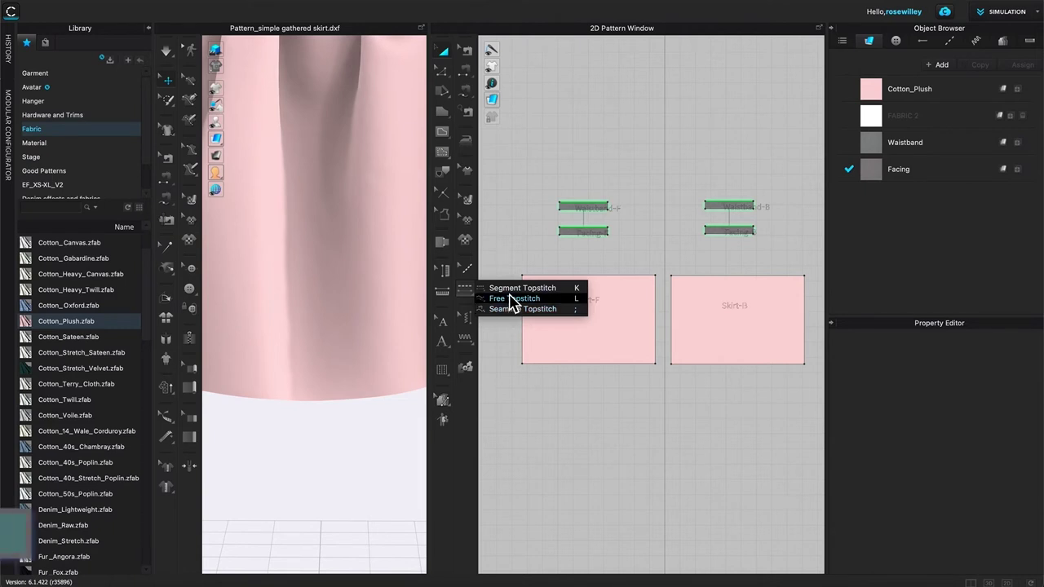
pyautogui.click(511, 290)
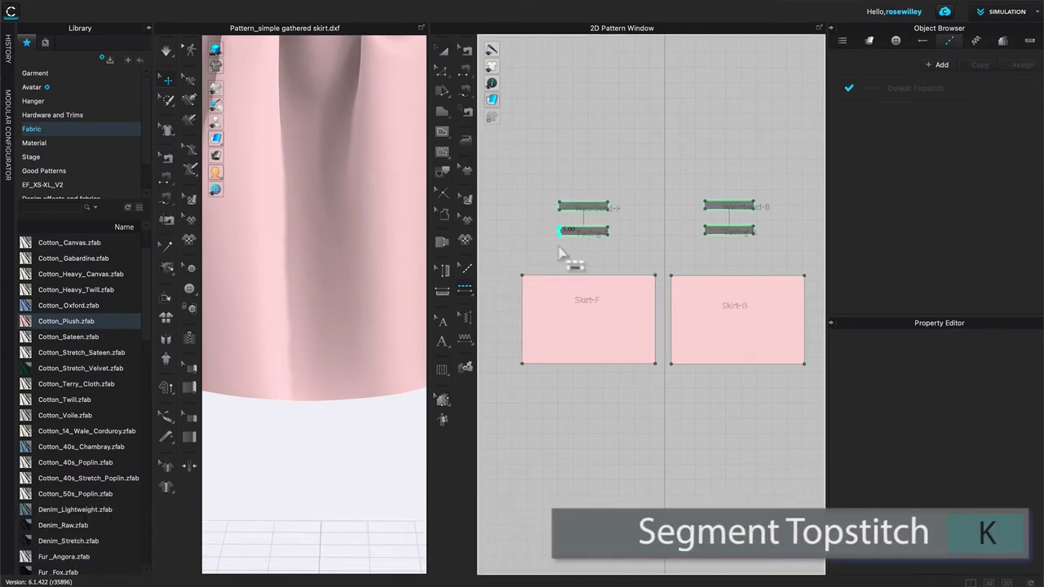
pyautogui.click(594, 371)
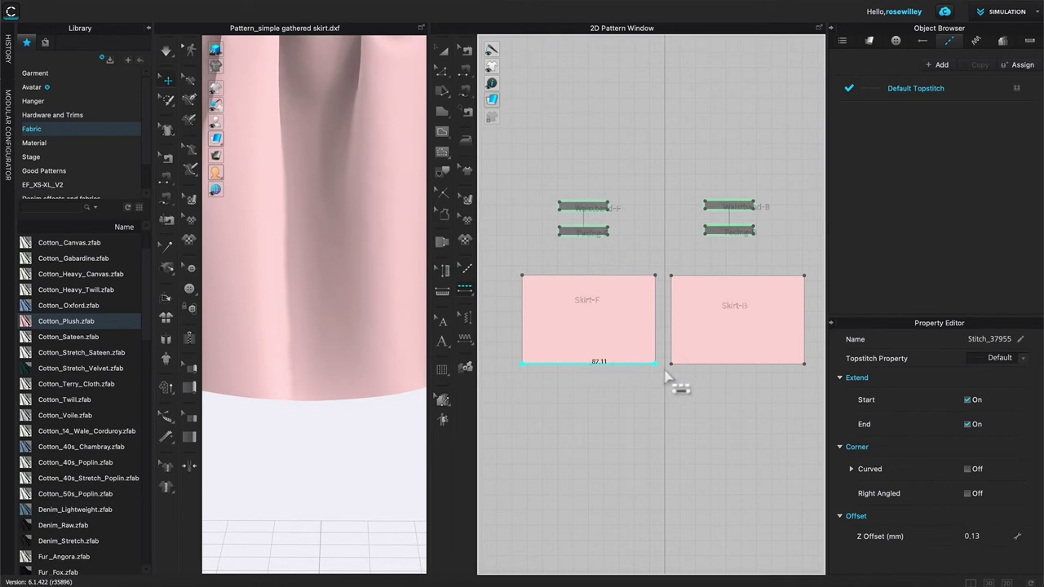
pyautogui.click(737, 371)
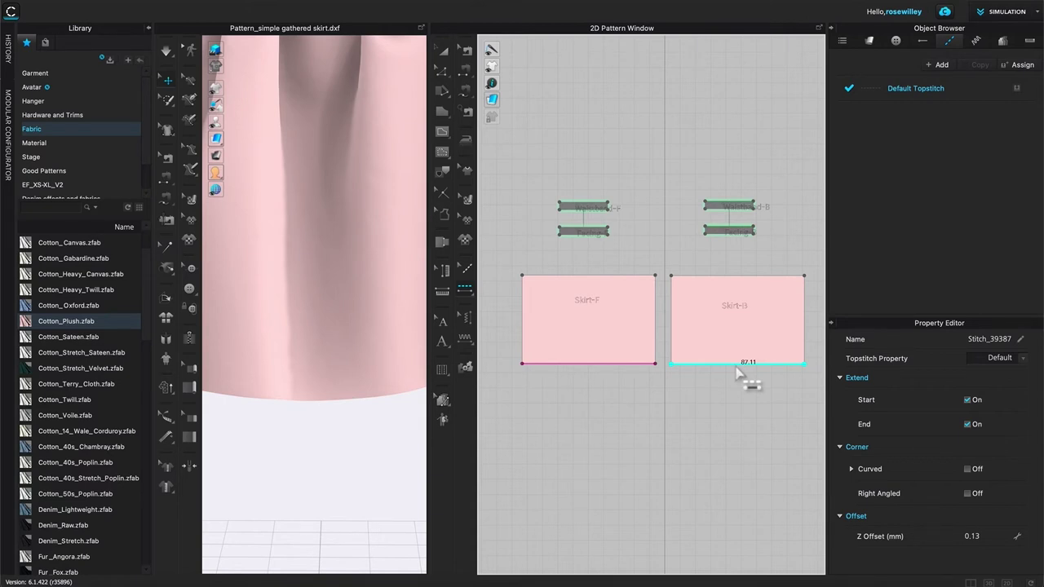
pyautogui.click(737, 365)
# Step: Set the Default Topstitch offset to 5/16" for the skirt hem
pyautogui.click(978, 98)
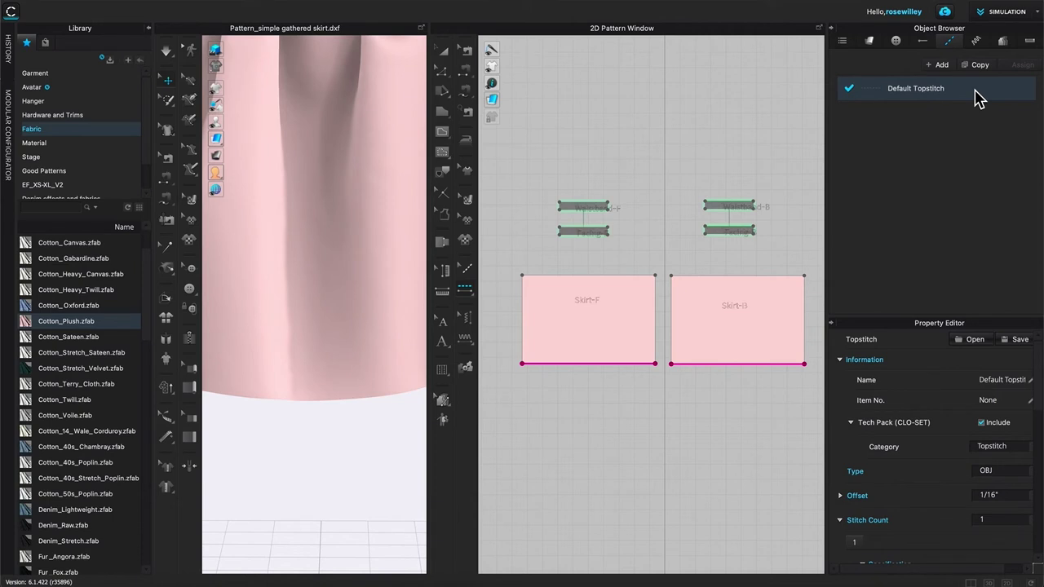
pyautogui.scroll(3, 319, 397)
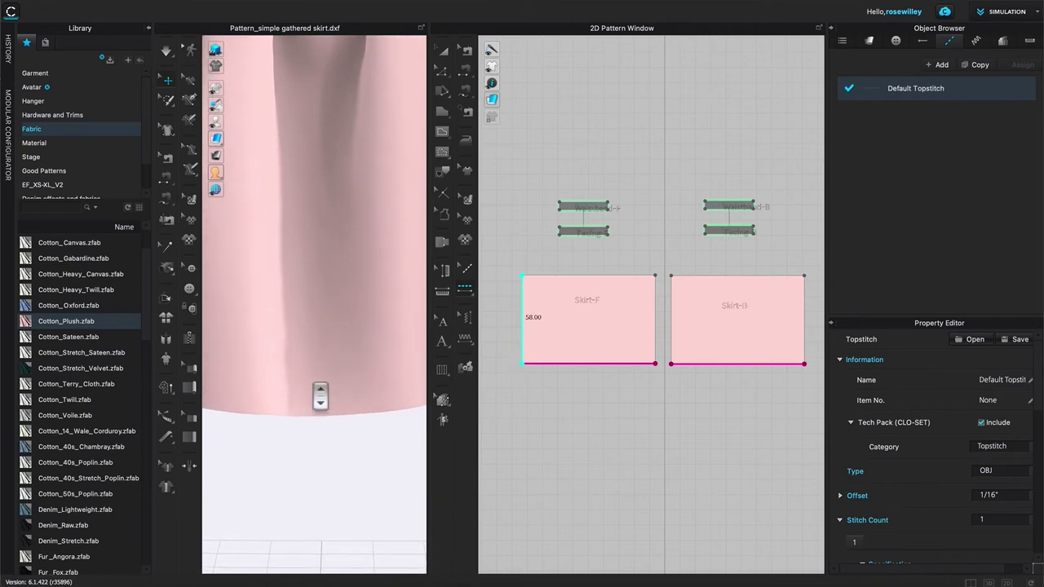
pyautogui.scroll(4, 320, 397)
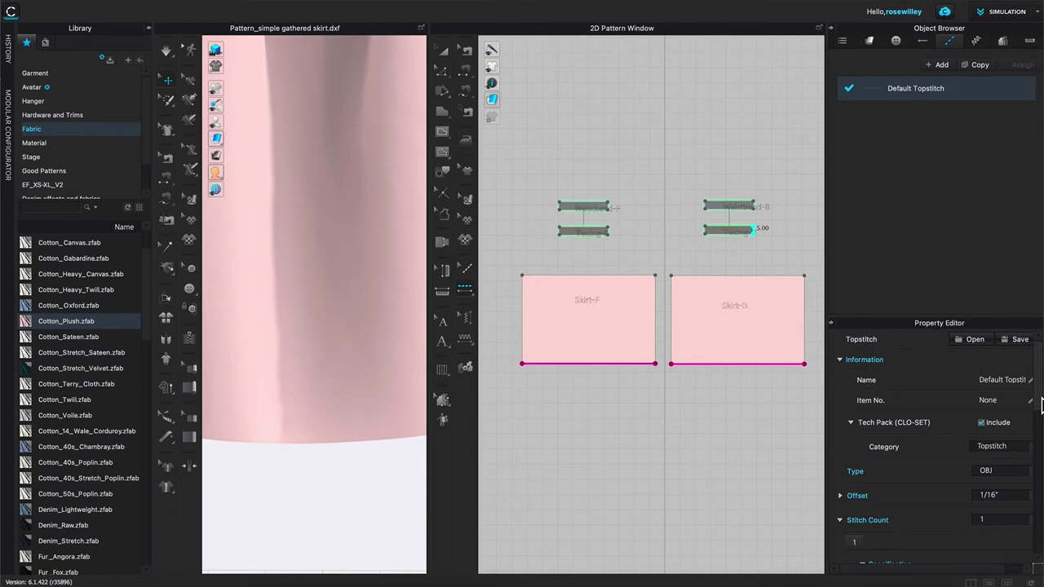
pyautogui.moveTo(1041, 400)
pyautogui.mouseDown()
pyautogui.moveTo(1037, 422)
pyautogui.moveTo(1042, 398)
pyautogui.moveTo(1035, 408)
pyautogui.mouseUp()
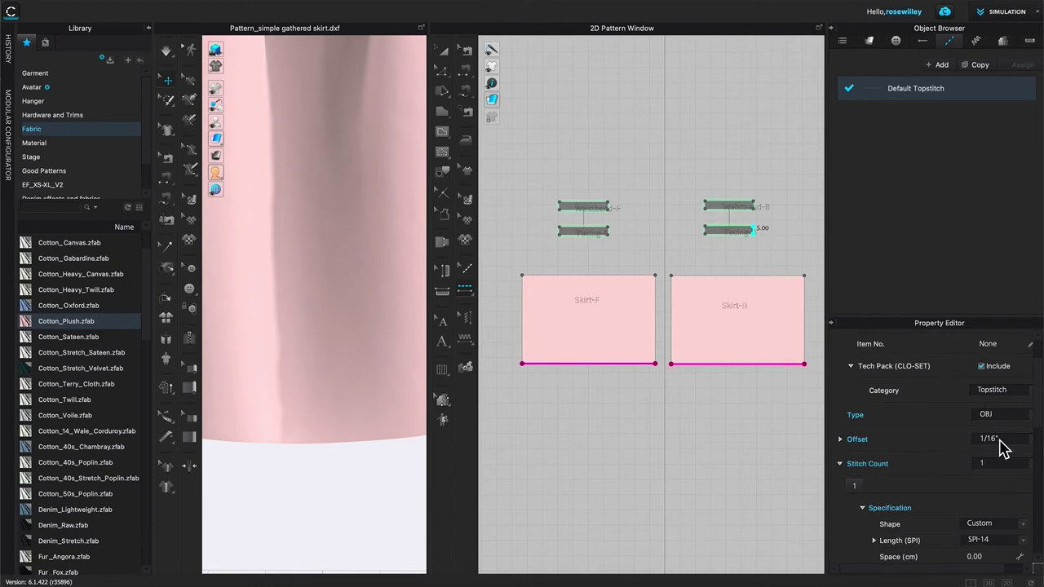
pyautogui.scroll(-2, 1026, 447)
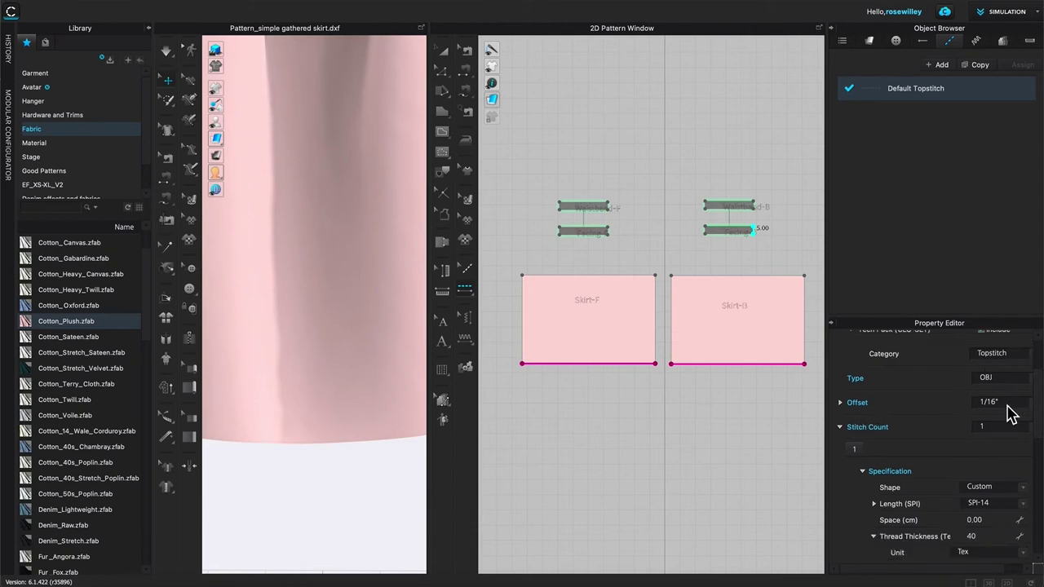
pyautogui.click(1033, 407)
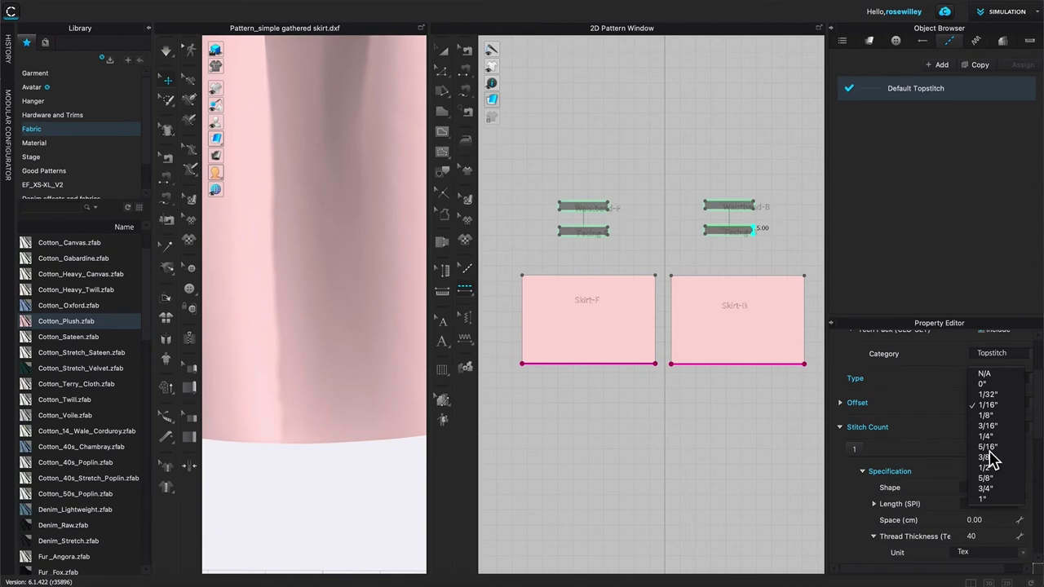
pyautogui.click(989, 448)
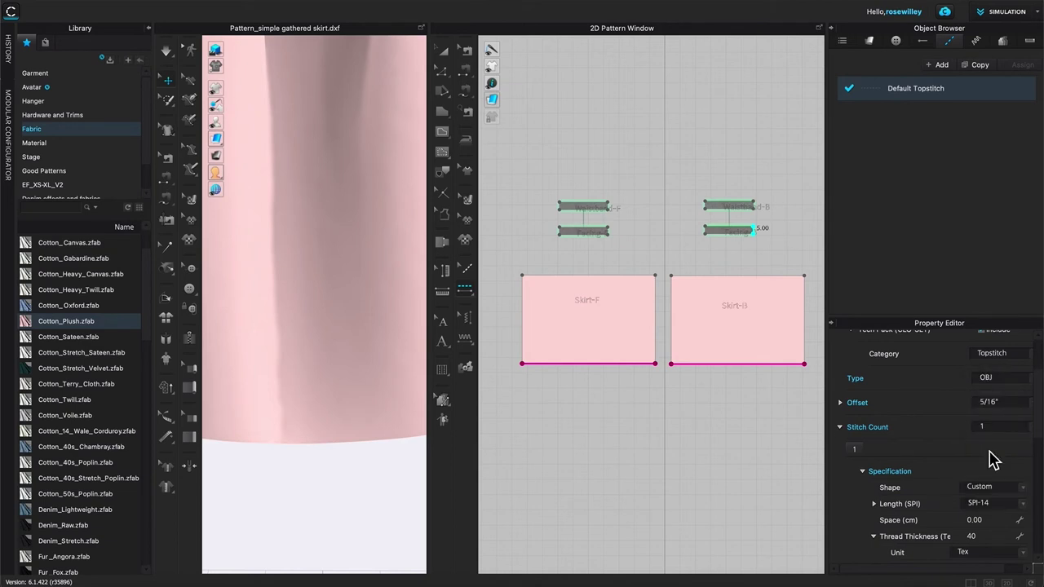
# Step: Change the Default Topstitch thread color to the muted brown-pink 6C5757 and inspect the stitching at the hem
pyautogui.scroll(-2, 954, 447)
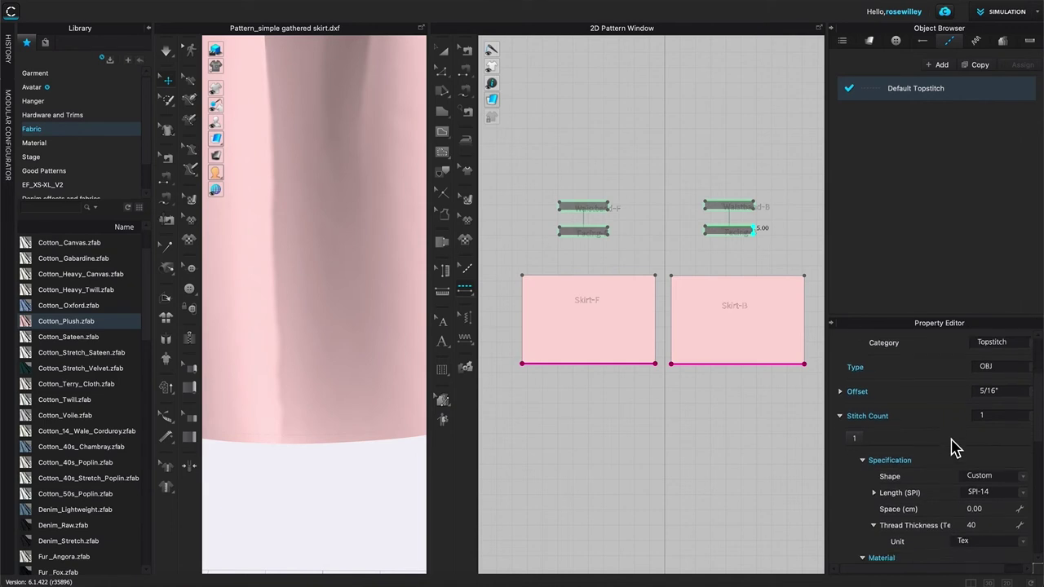
pyautogui.scroll(-3, 955, 447)
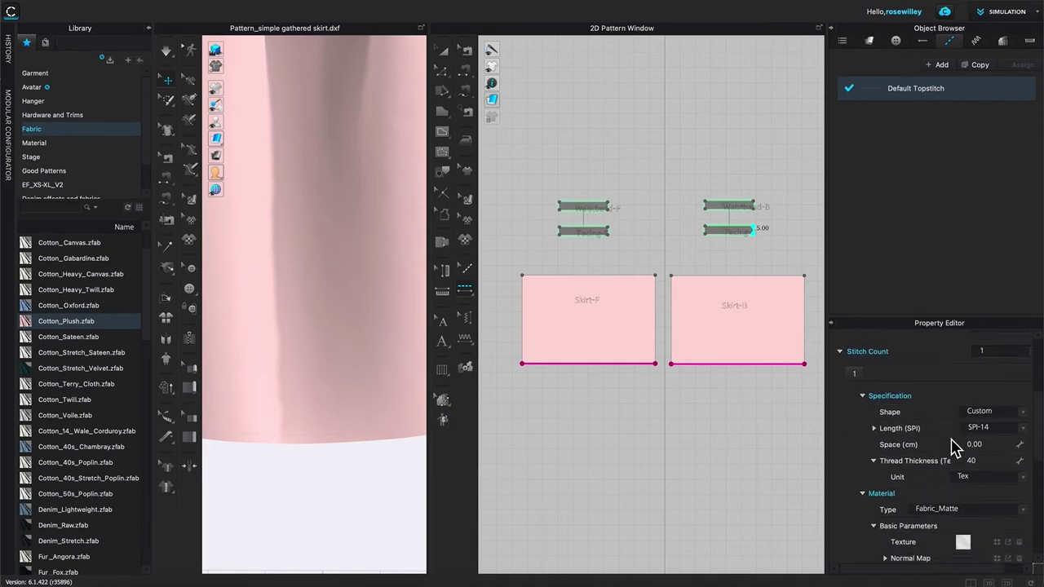
pyautogui.scroll(-5, 954, 447)
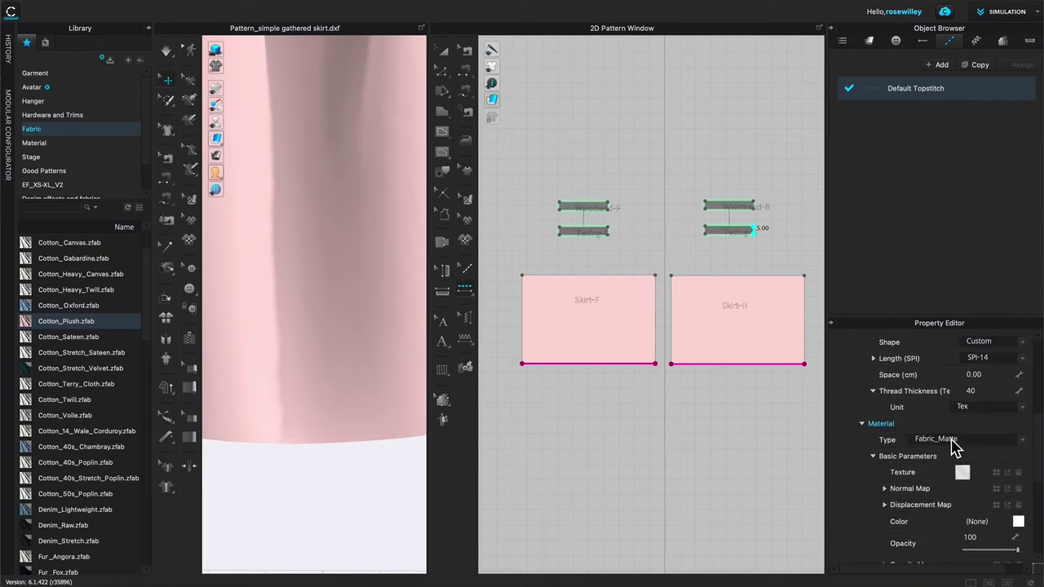
pyautogui.scroll(-2, 956, 445)
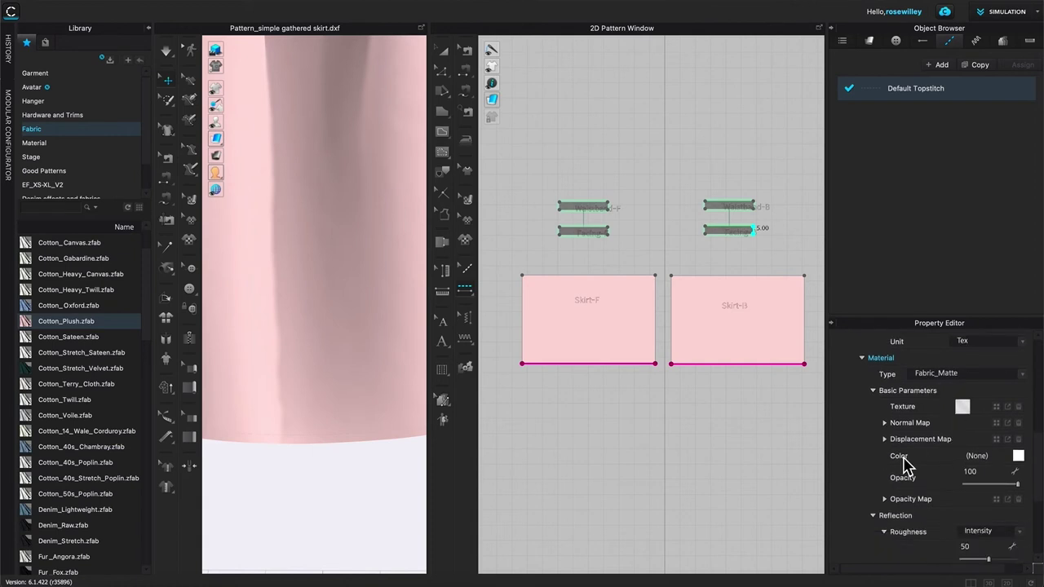
pyautogui.click(1018, 456)
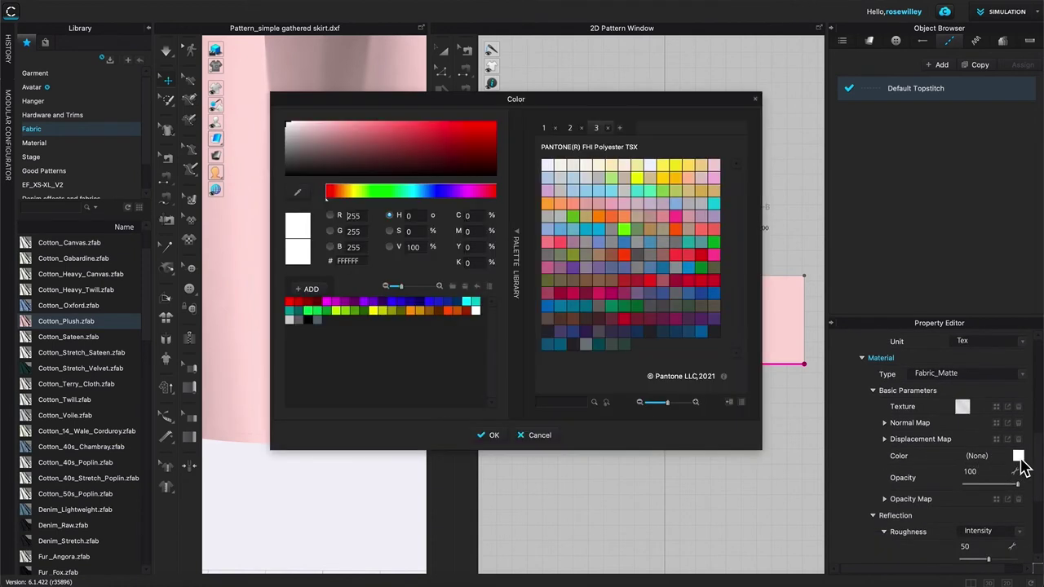
pyautogui.click(300, 320)
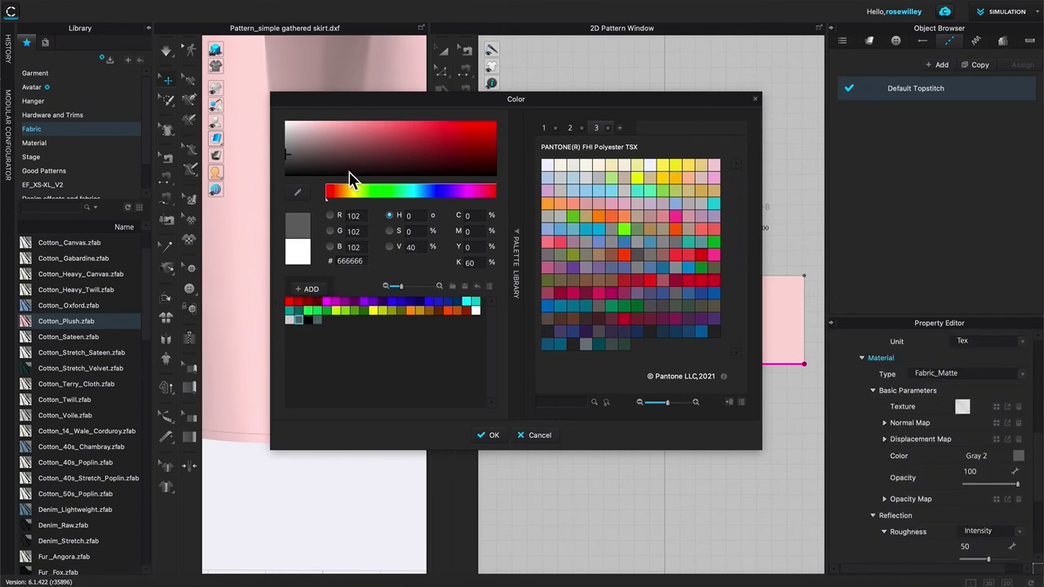
pyautogui.moveTo(368, 102); pyautogui.dragTo(493, 102)
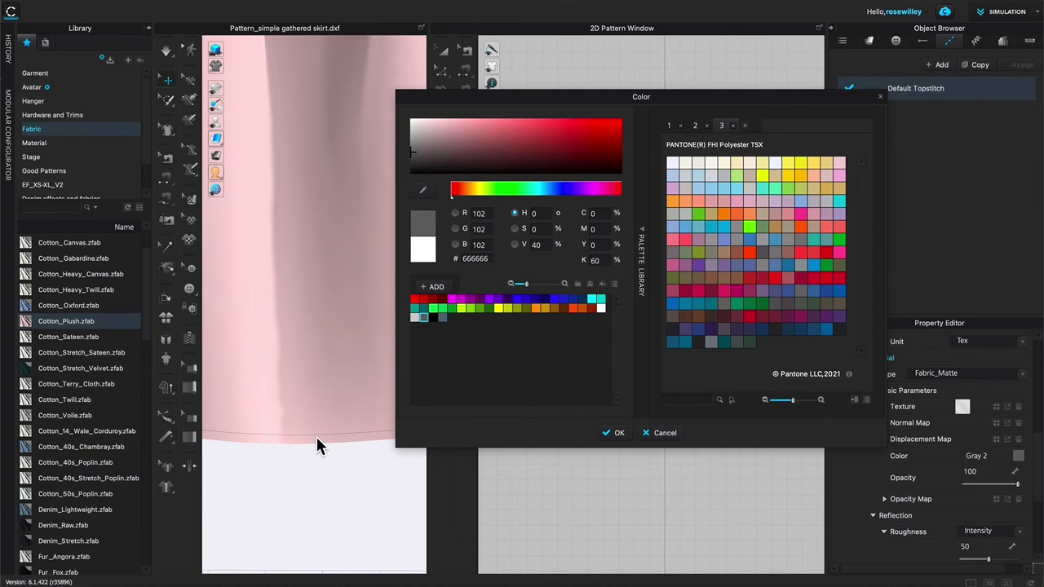
pyautogui.moveTo(417, 154); pyautogui.dragTo(451, 150)
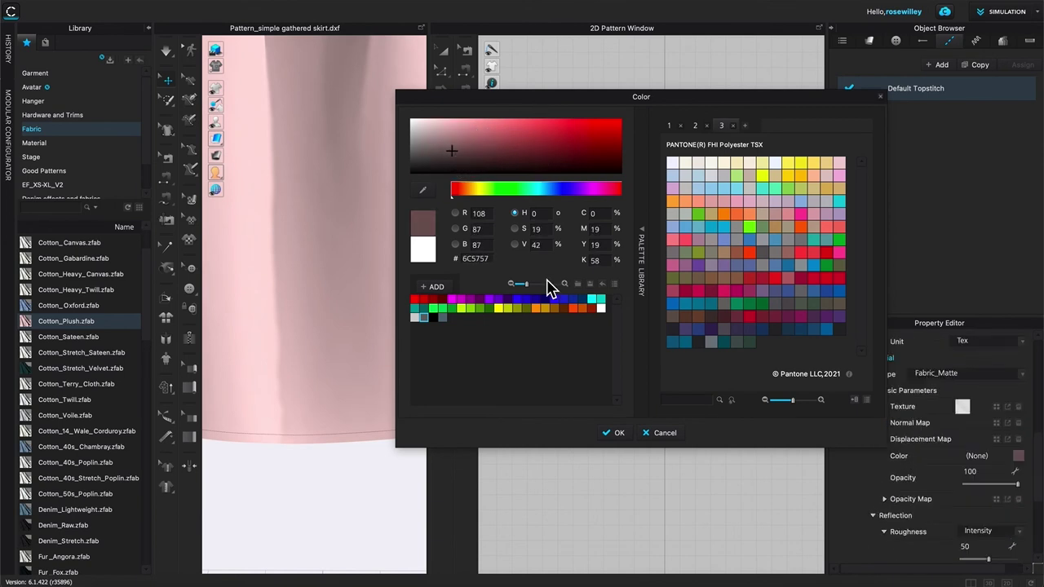
pyautogui.click(620, 433)
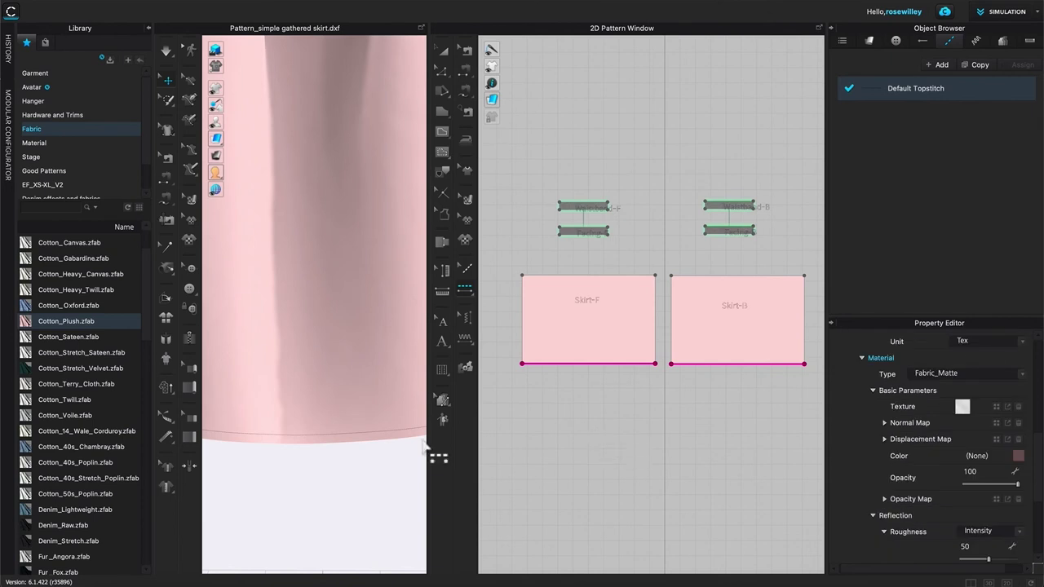
pyautogui.scroll(5, 310, 456)
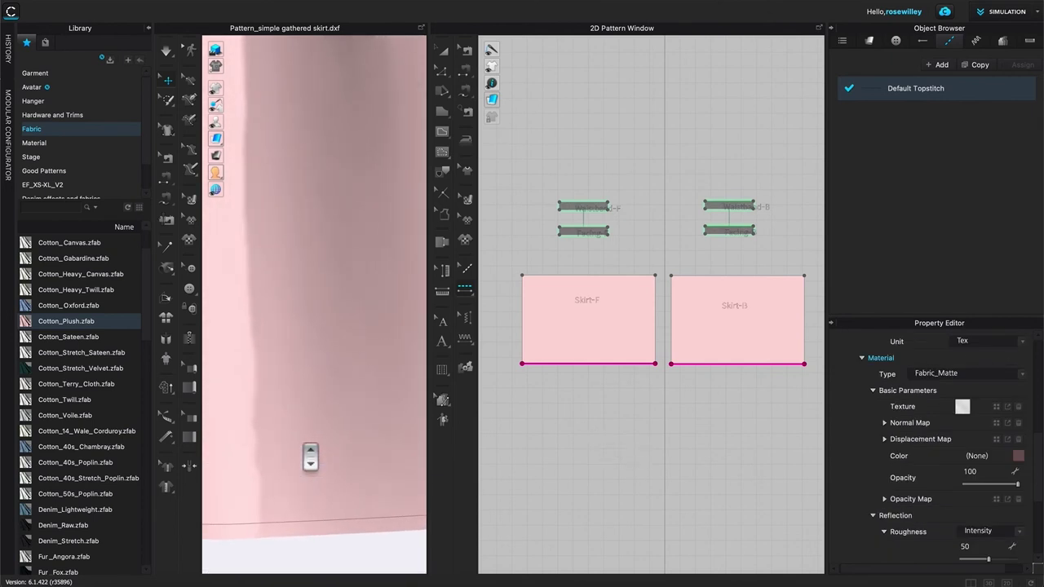
# Step: Configure the Default Topstitch to appear on both faces with the number of lines set to 1
pyautogui.moveTo(329, 469); pyautogui.dragTo(341, 314, button='middle')
pyautogui.moveTo(341, 295); pyautogui.dragTo(345, 303)
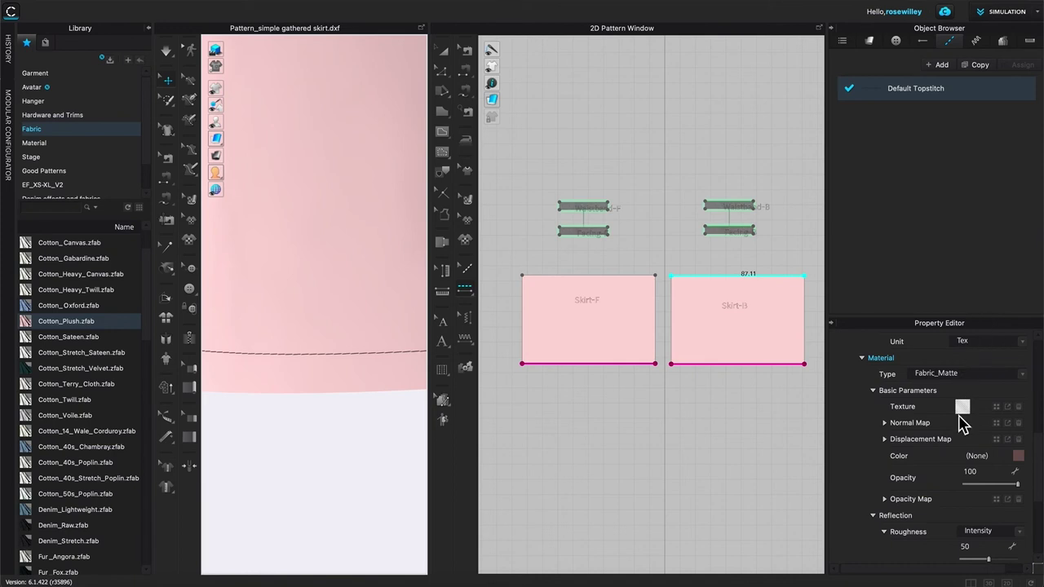
pyautogui.scroll(-3, 944, 468)
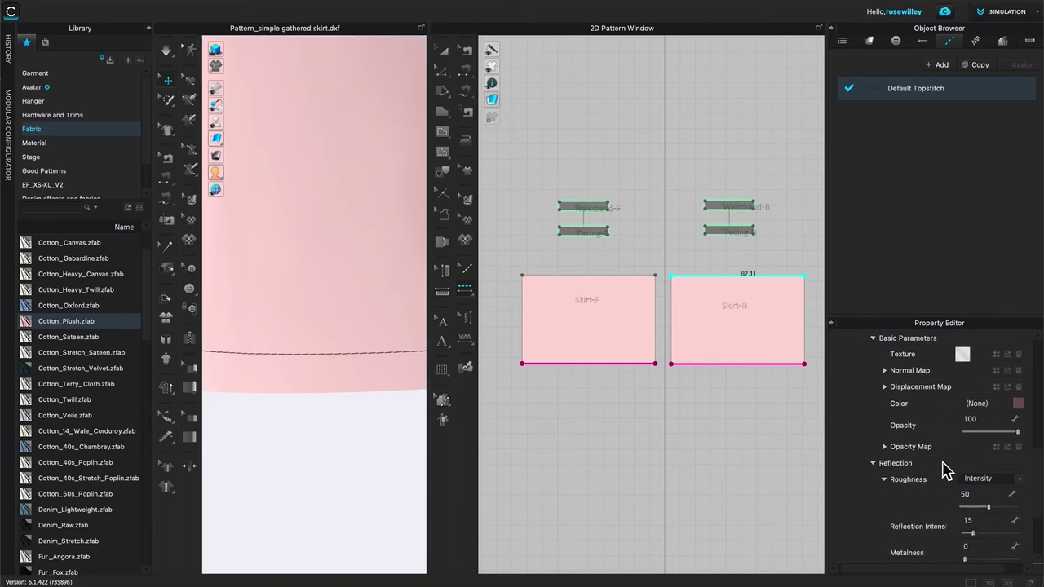
pyautogui.scroll(-6, 944, 471)
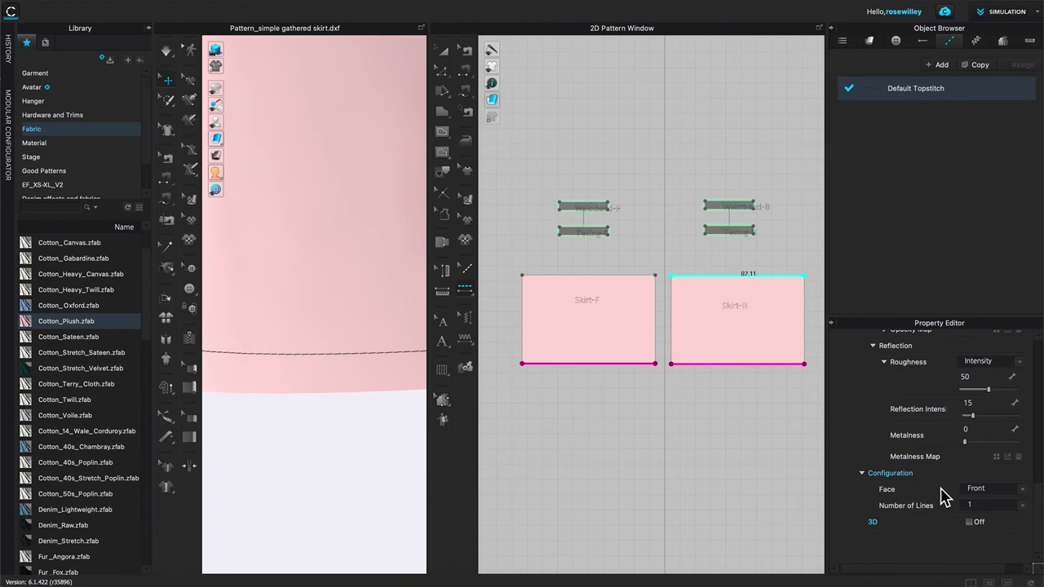
pyautogui.click(1023, 489)
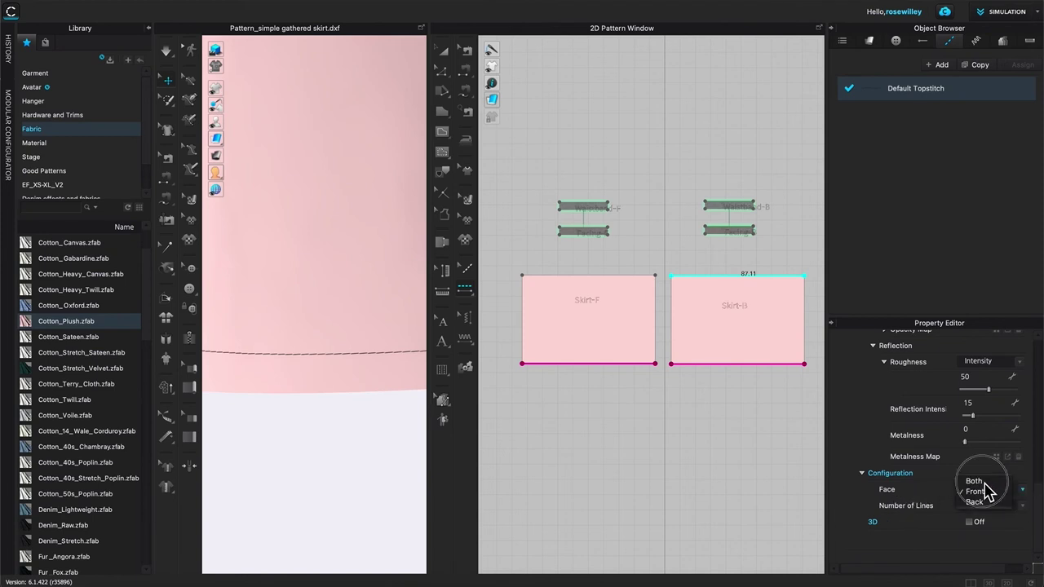
pyautogui.click(979, 482)
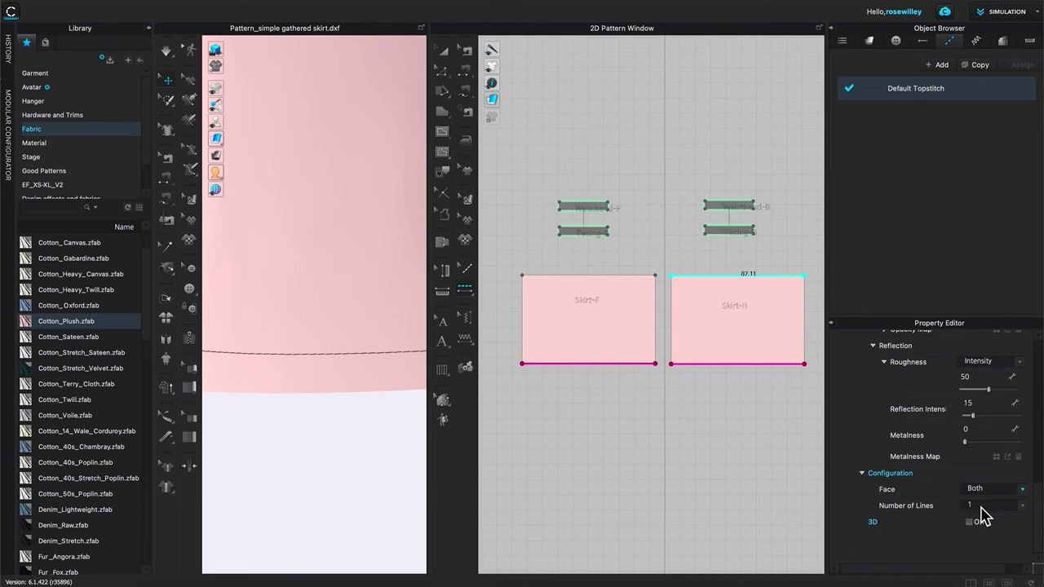
pyautogui.click(1023, 506)
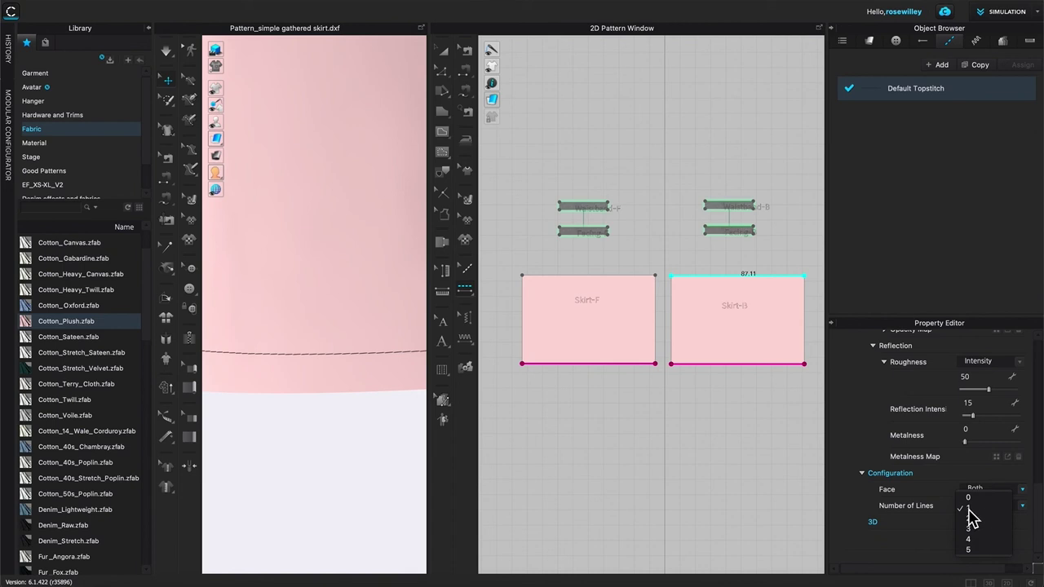
pyautogui.click(974, 508)
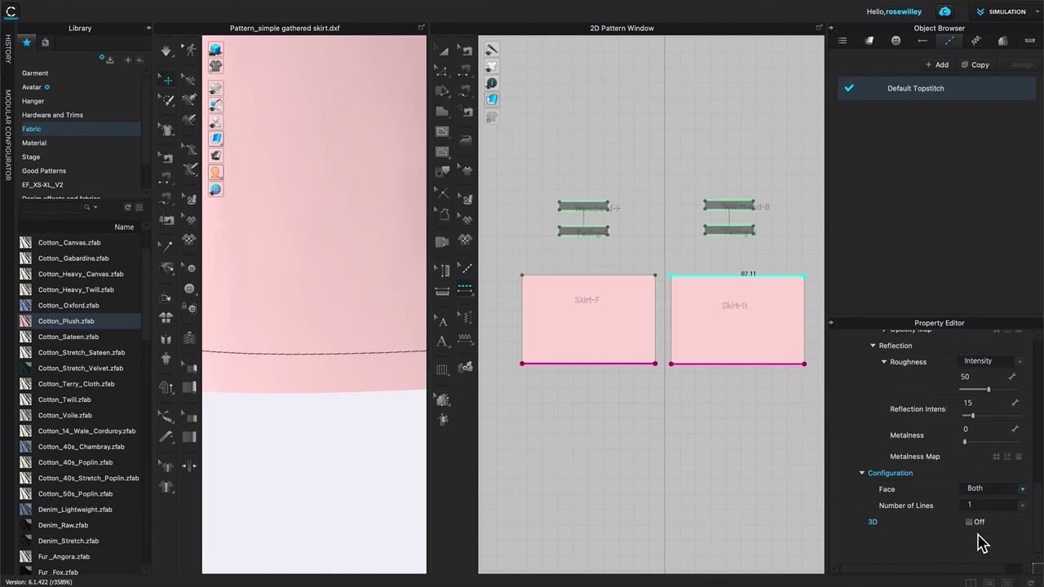
# Step: Turn on the 3D option for the Default Topstitch and set its normal map intensity to 25
pyautogui.click(970, 523)
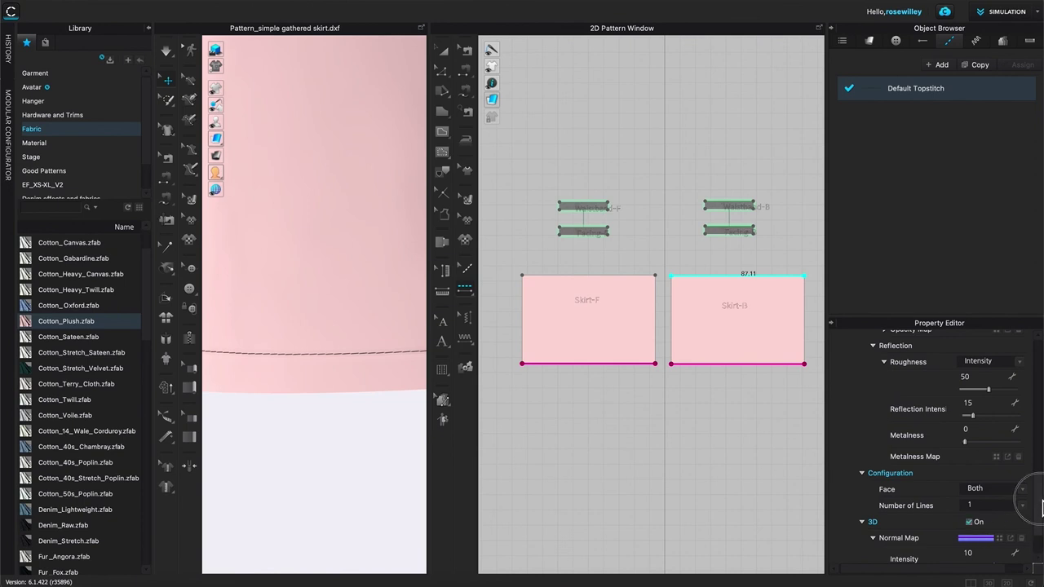
pyautogui.scroll(-3, 1042, 508)
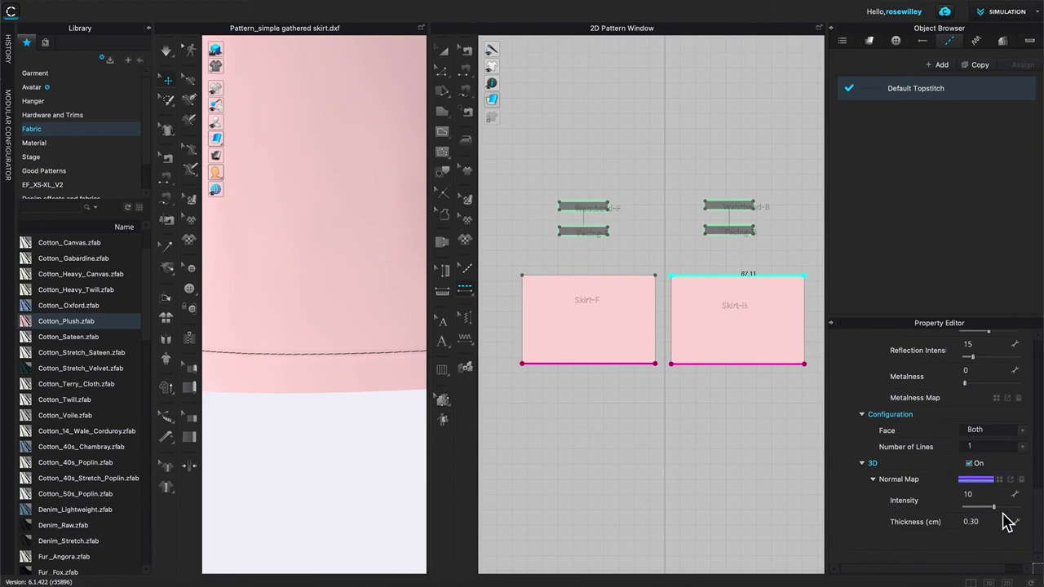
pyautogui.moveTo(997, 511); pyautogui.dragTo(1000, 513)
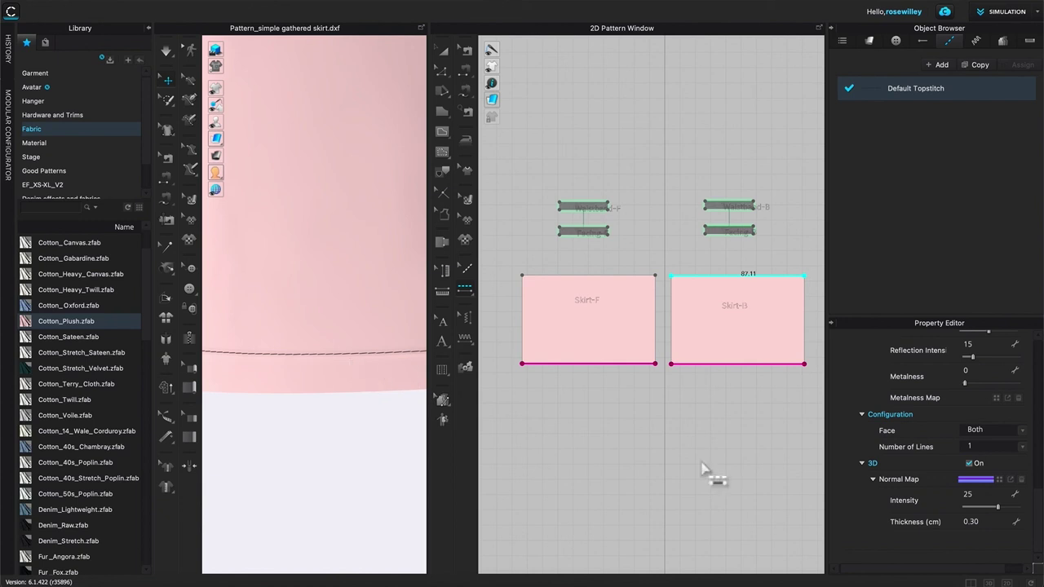
# Step: Show the avatar wearing the whole skirt and widen the 3D garment window
pyautogui.scroll(5, 326, 474)
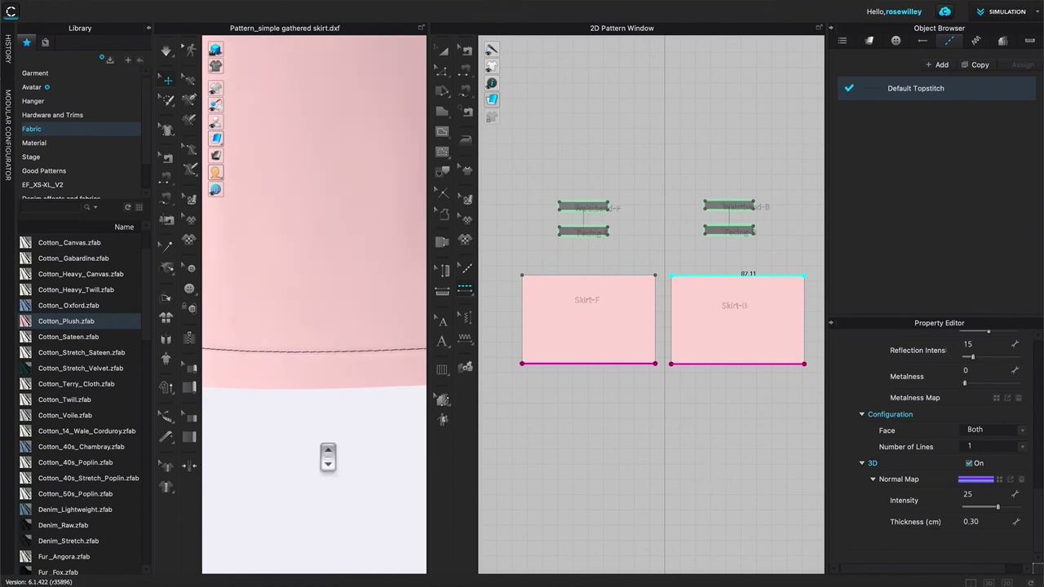
pyautogui.scroll(-5, 327, 457)
pyautogui.moveTo(326, 415); pyautogui.dragTo(361, 392, button='right')
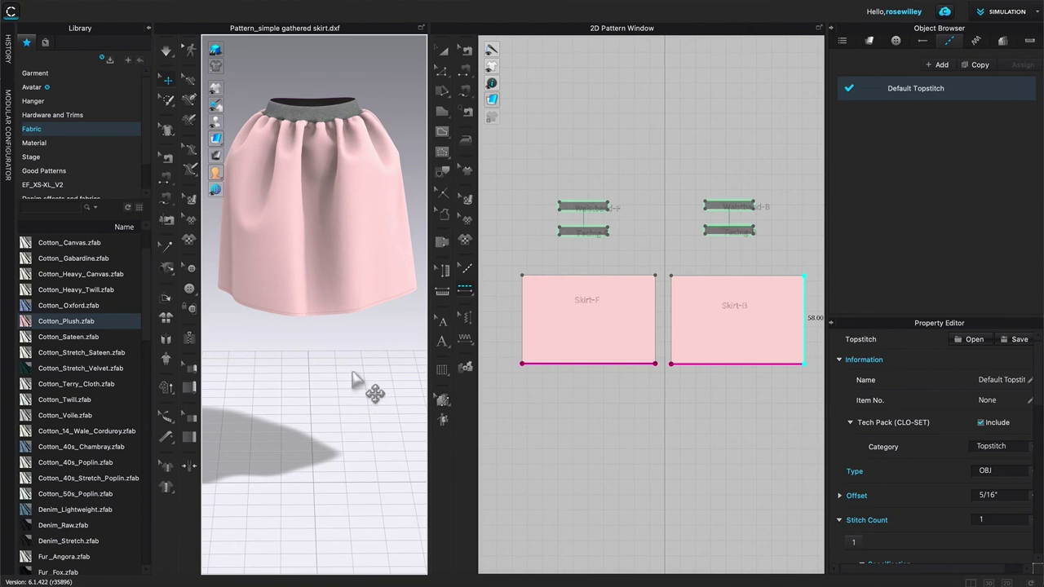
pyautogui.moveTo(231, 125)
pyautogui.click(235, 123)
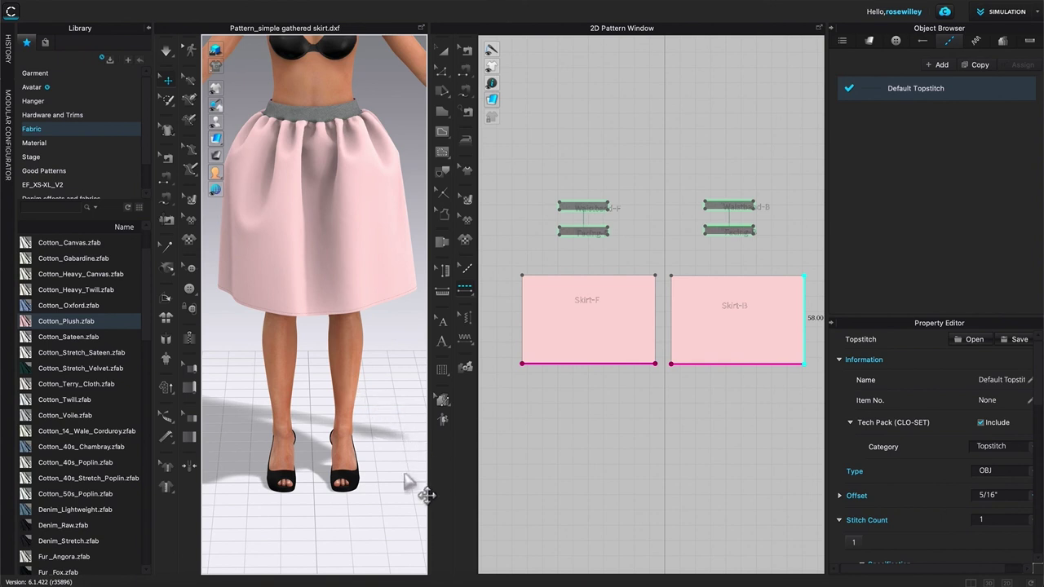
pyautogui.moveTo(436, 492); pyautogui.dragTo(593, 480)
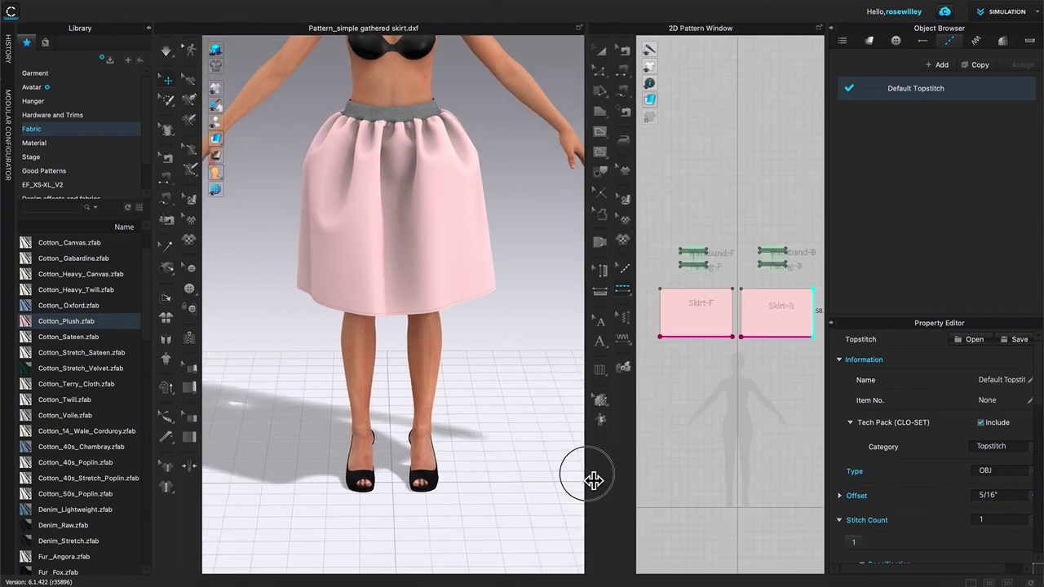
# Step: Examine the finished gathered skirt on the avatar from the front, the back and an angle
pyautogui.press('2')
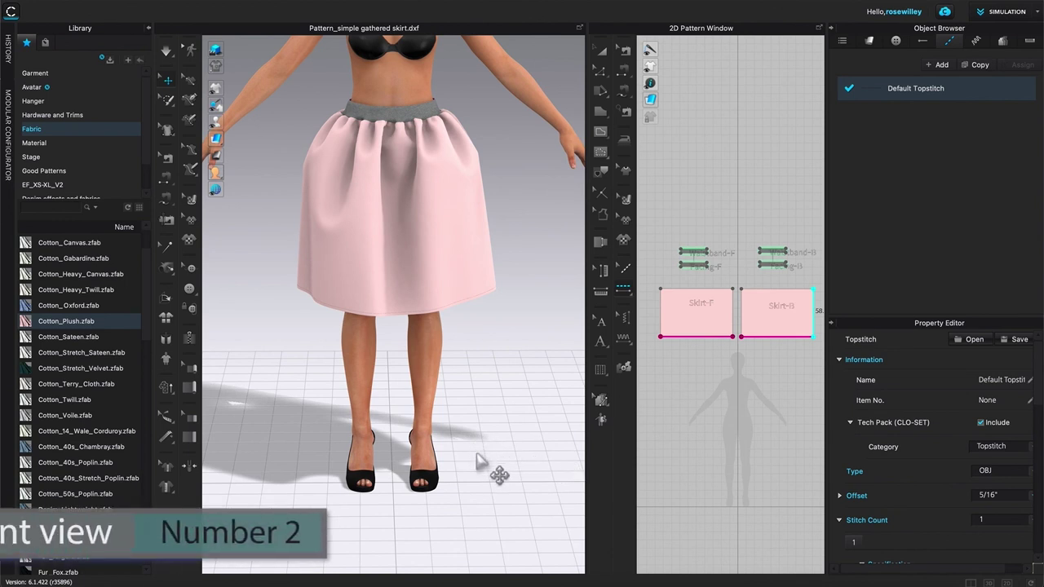
pyautogui.scroll(2, 492, 466)
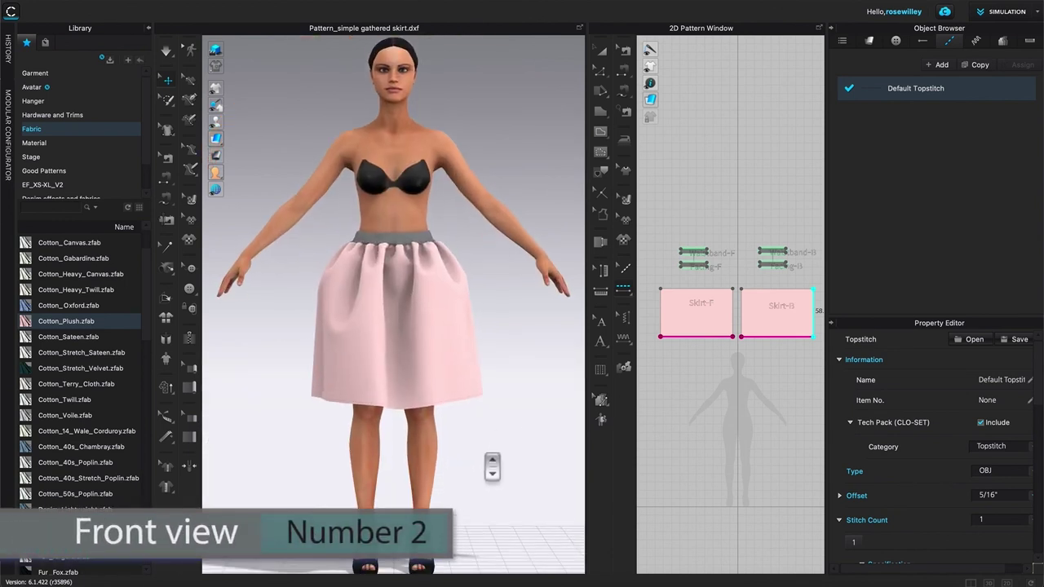
pyautogui.scroll(1, 492, 467)
pyautogui.moveTo(492, 490); pyautogui.dragTo(502, 343, button='middle')
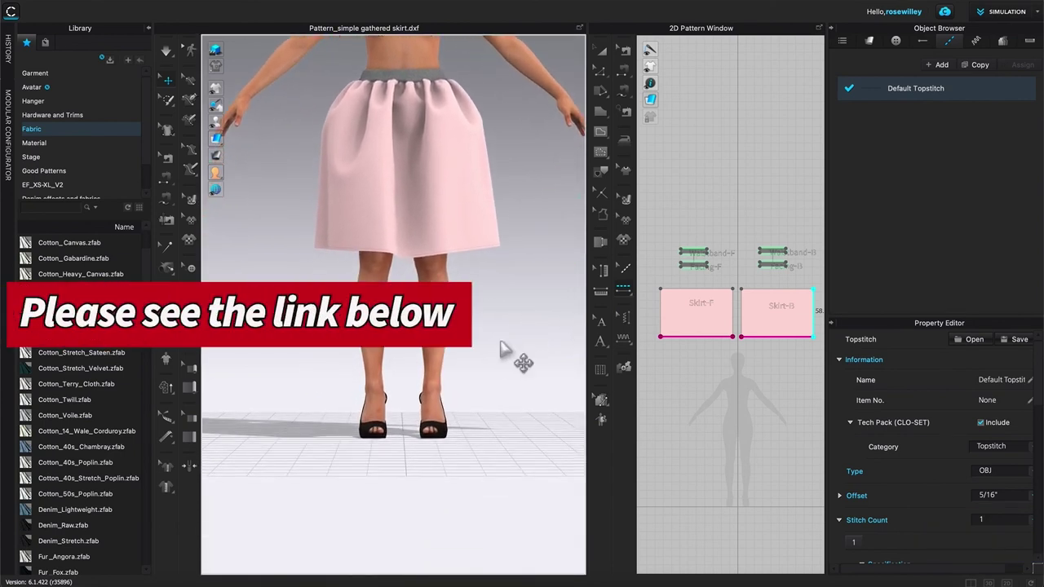
pyautogui.moveTo(477, 467); pyautogui.dragTo(372, 458, button='right')
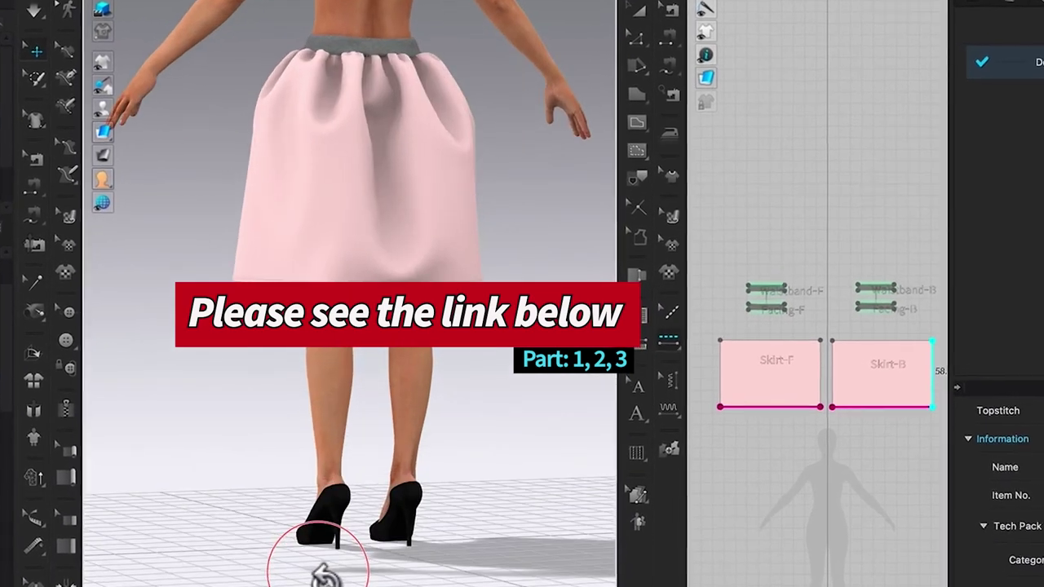
pyautogui.moveTo(324, 575); pyautogui.dragTo(399, 573, button='right')
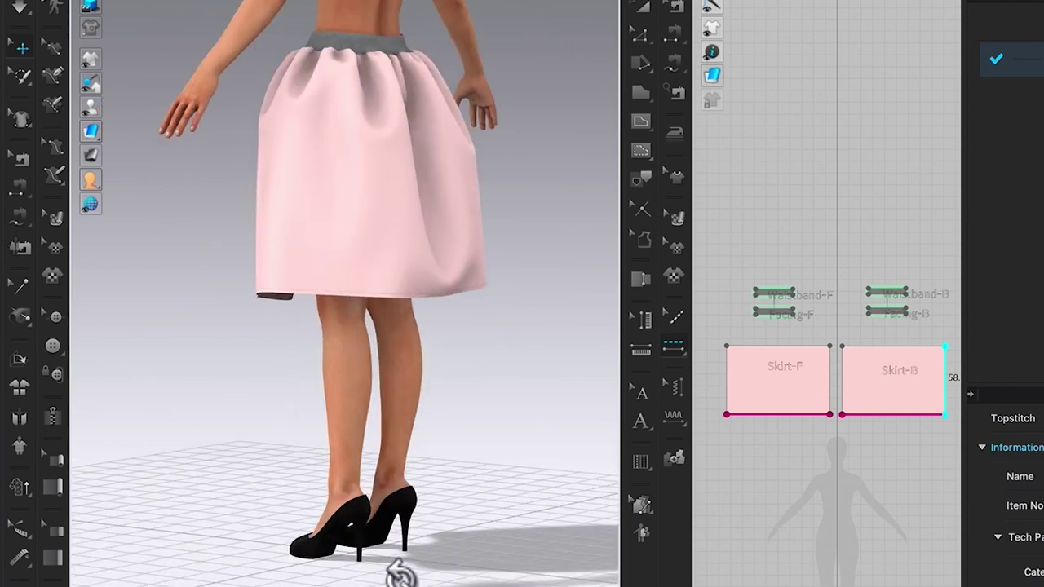
pyautogui.moveTo(327, 558); pyautogui.dragTo(464, 586, button='right')
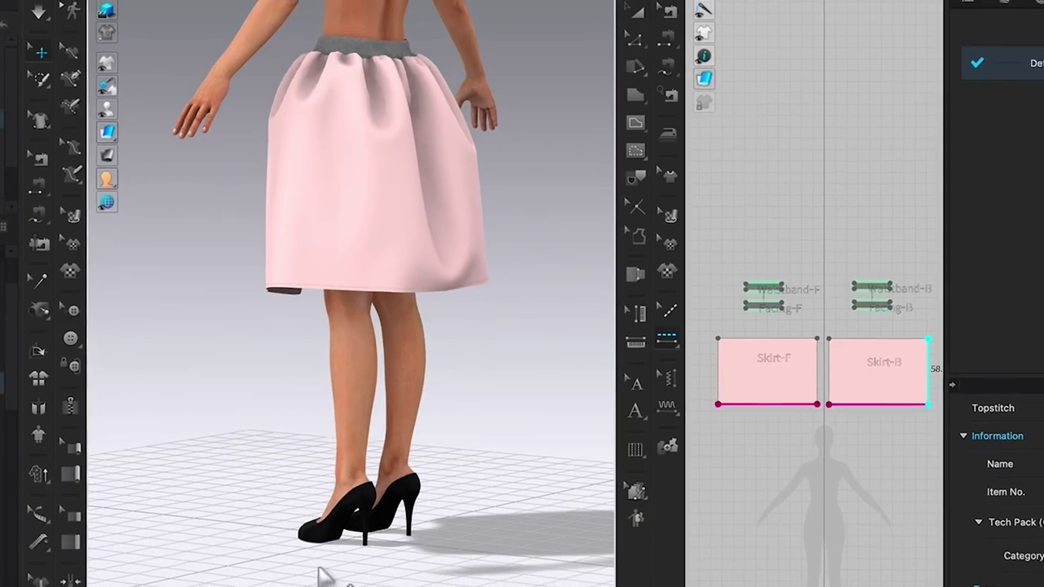
pyautogui.moveTo(471, 526); pyautogui.dragTo(478, 501, button='right')
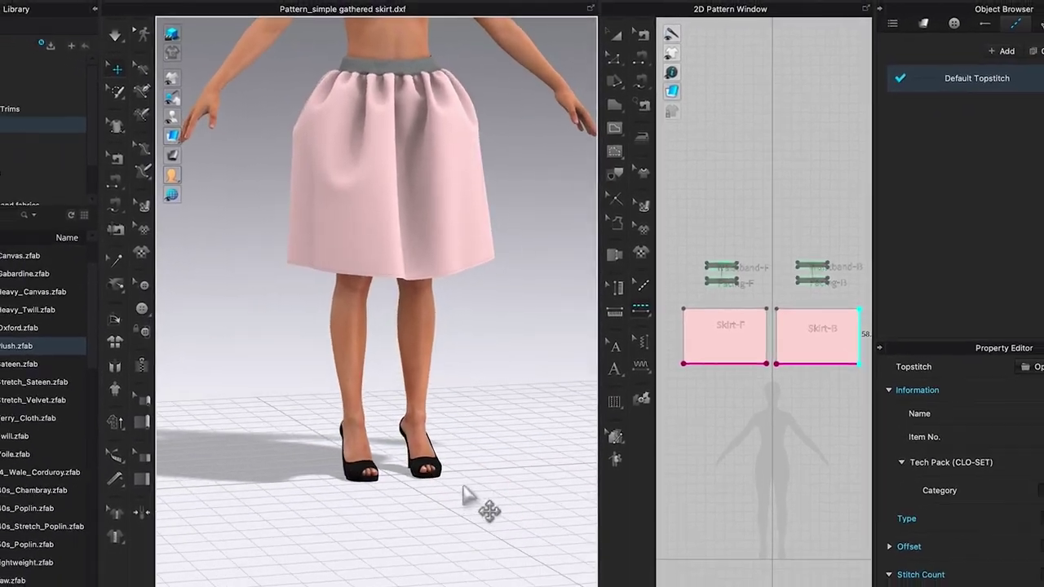